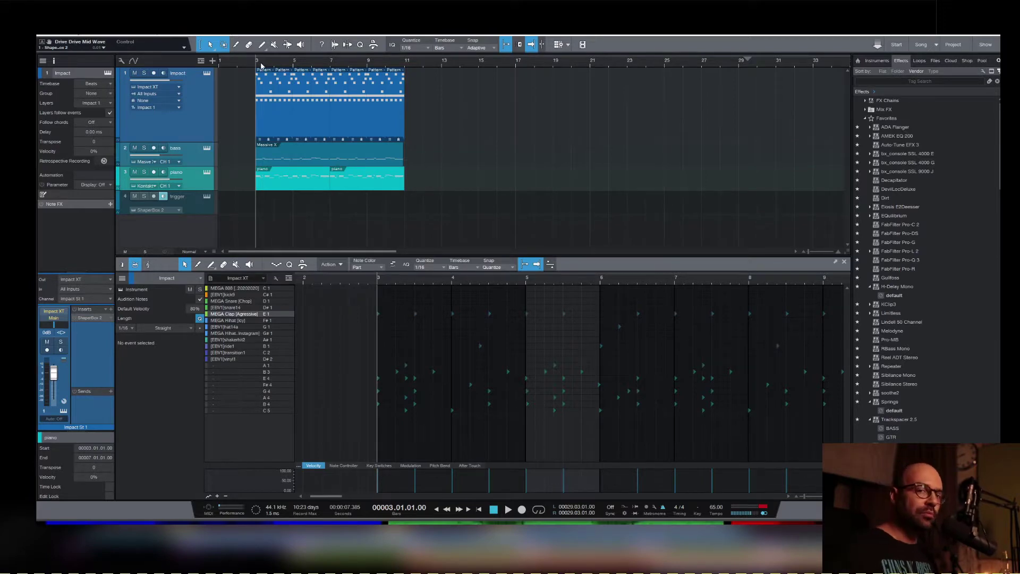
Solo the Impact drum track and play its pattern on its own
{"action": "left_click", "coordinate": [207, 121]}
{"action": "key", "text": "s"}
{"action": "key", "text": "space"}
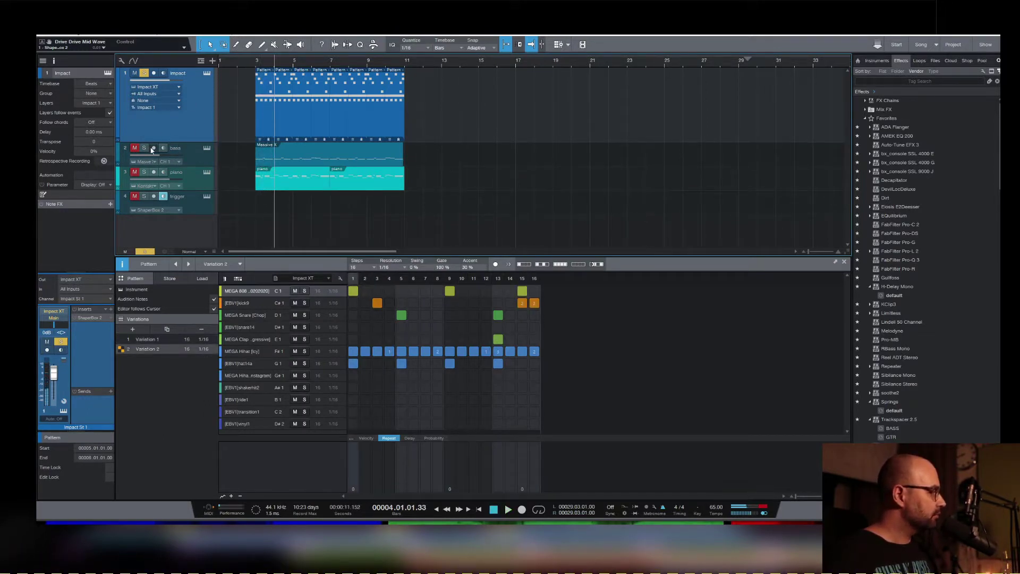
Solo the bass track along with the drums and view its Massive X instrument
{"action": "left_click", "coordinate": [206, 155]}
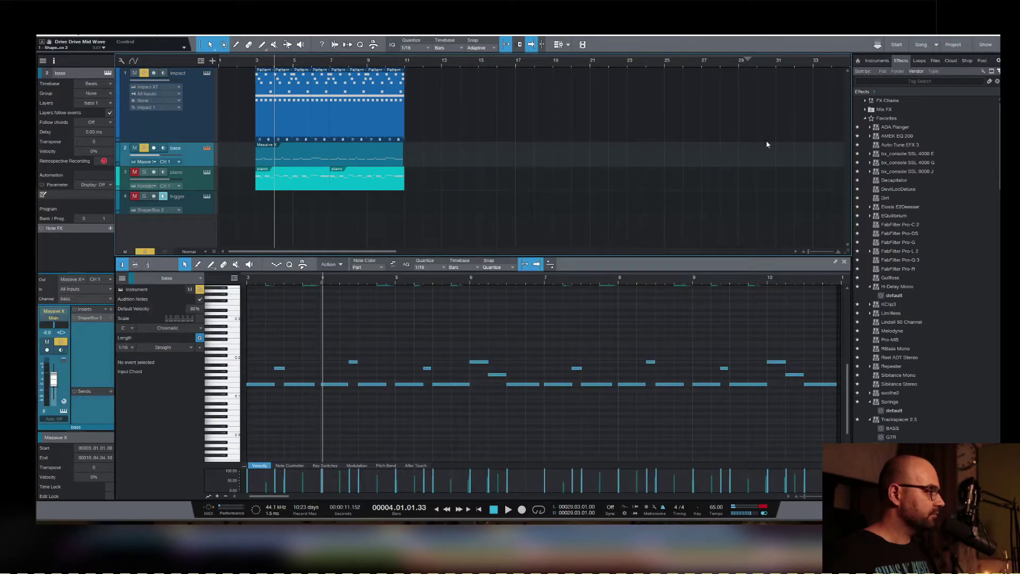
{"action": "key", "text": "F11"}
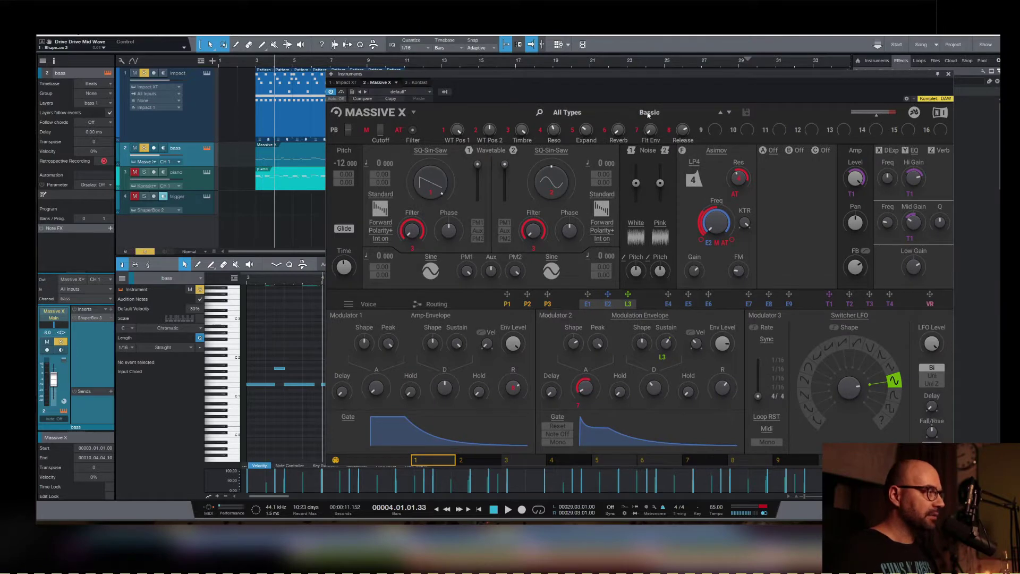
{"action": "left_click", "coordinate": [949, 74]}
Play the soloed drums and bass together from bar 3
{"action": "left_click", "coordinate": [250, 61]}
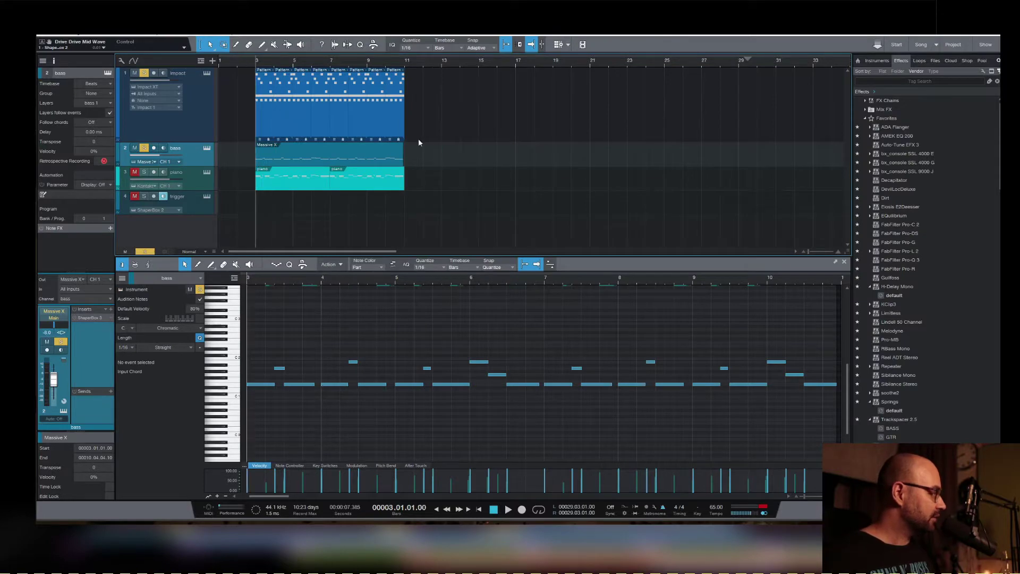
{"action": "key", "text": "space"}
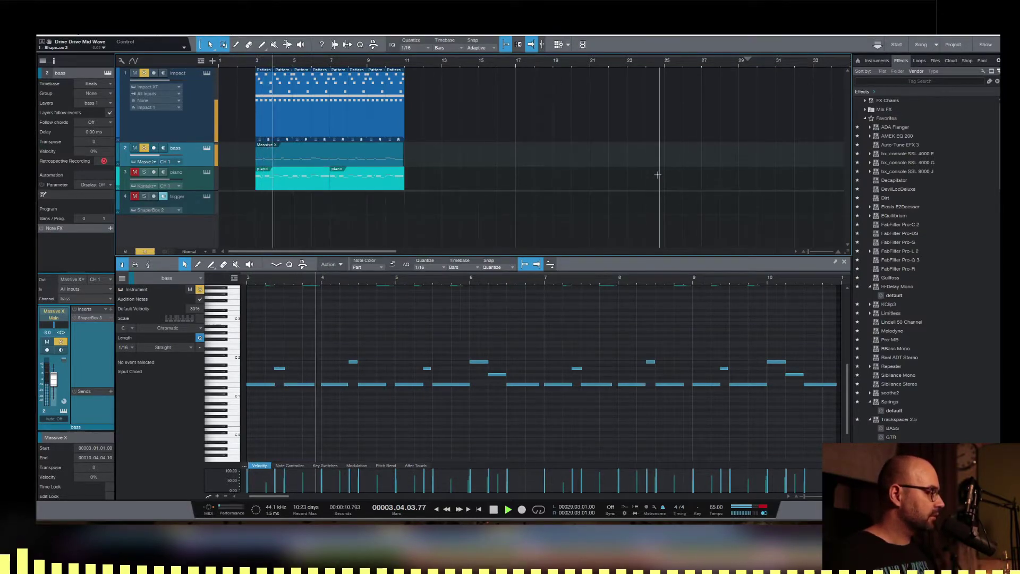
{"action": "key", "text": "space"}
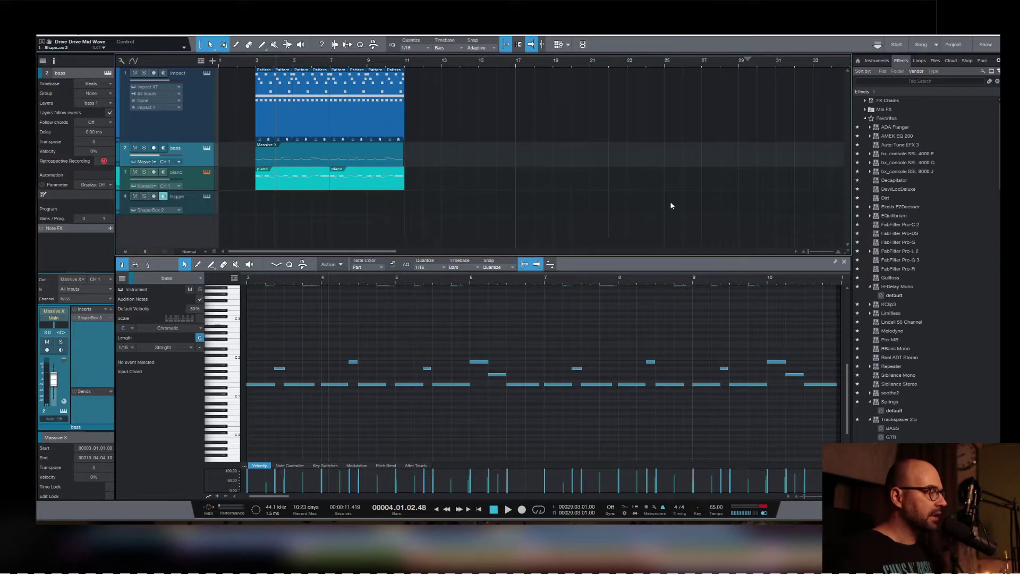
View the Kontakt piano instrument, then play the full arrangement with all tracks from bar 3
{"action": "key", "text": "F11"}
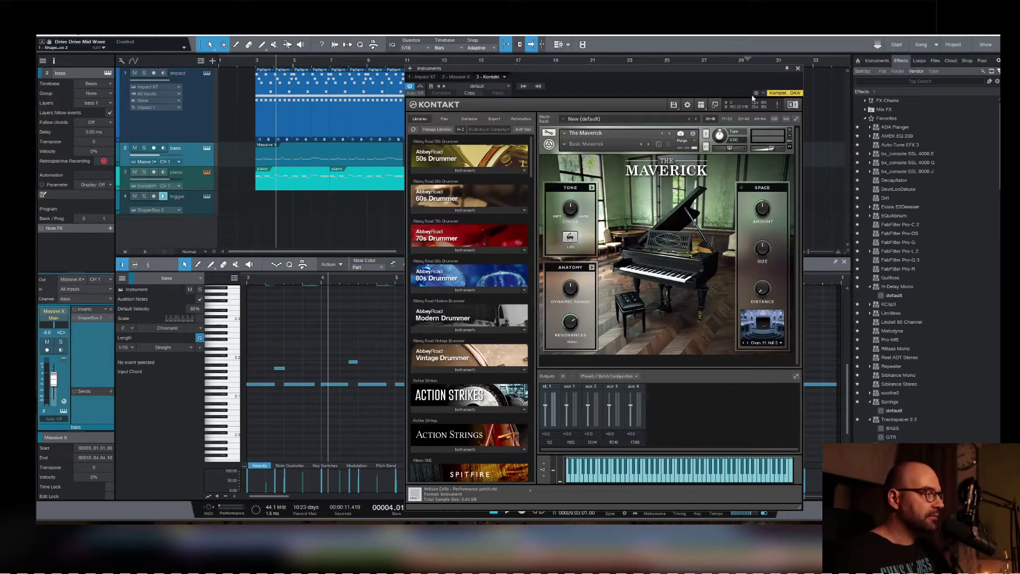
{"action": "left_click", "coordinate": [799, 68]}
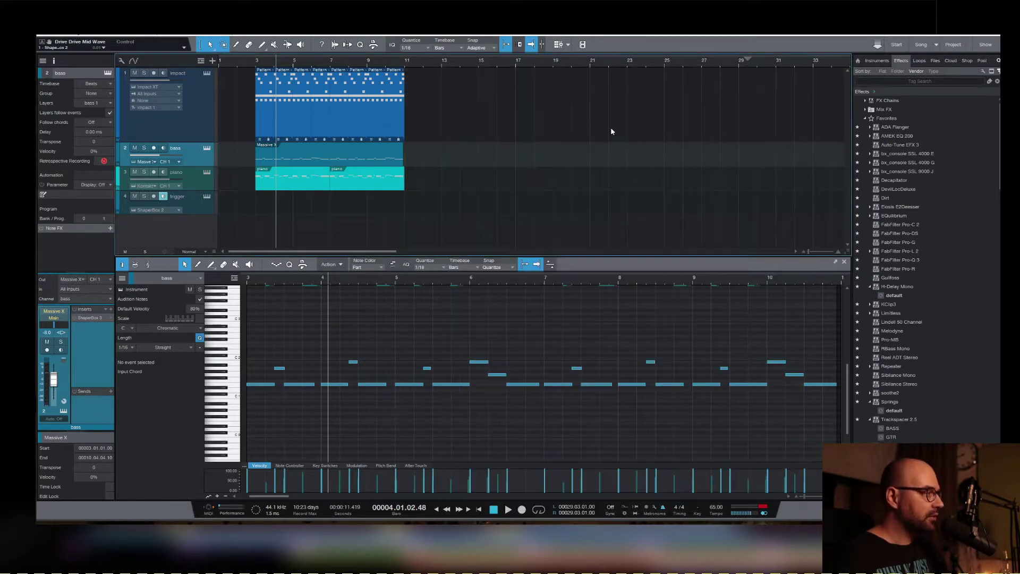
{"action": "left_click", "coordinate": [251, 59]}
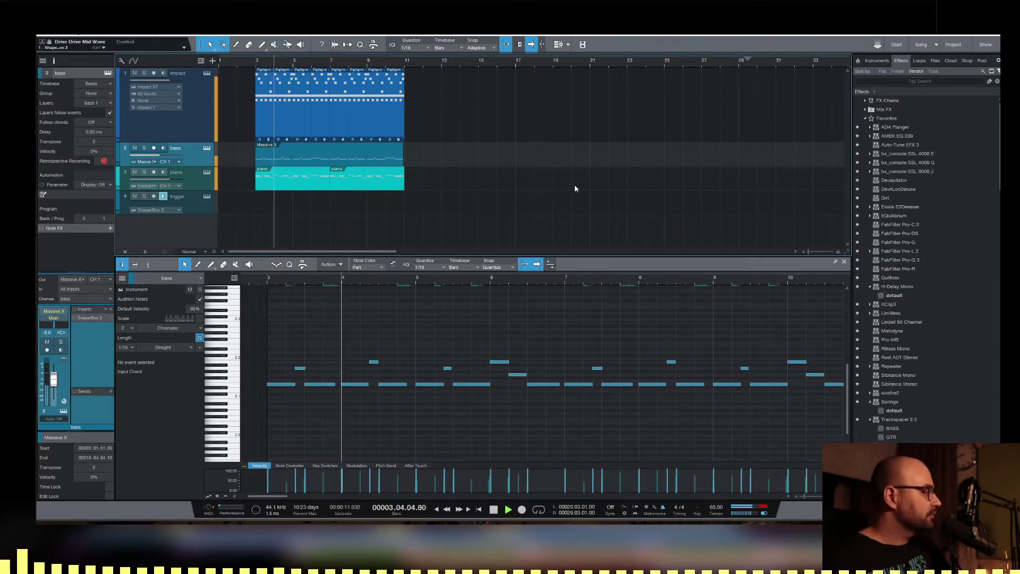
Show the piano track's notes and the Impact drum track in the editor while listening to the arrangement
{"action": "left_click", "coordinate": [283, 183]}
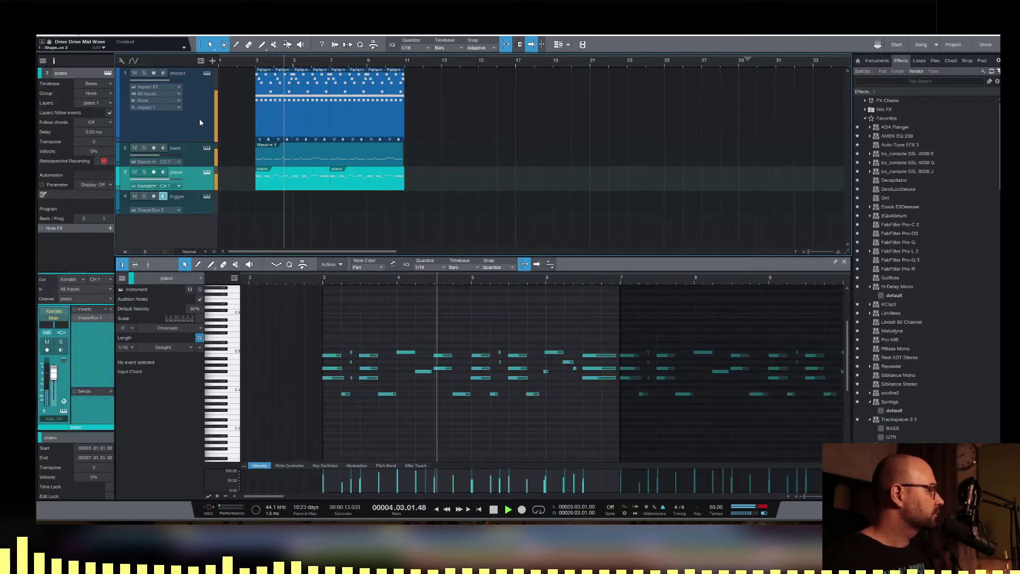
{"action": "left_click", "coordinate": [199, 119]}
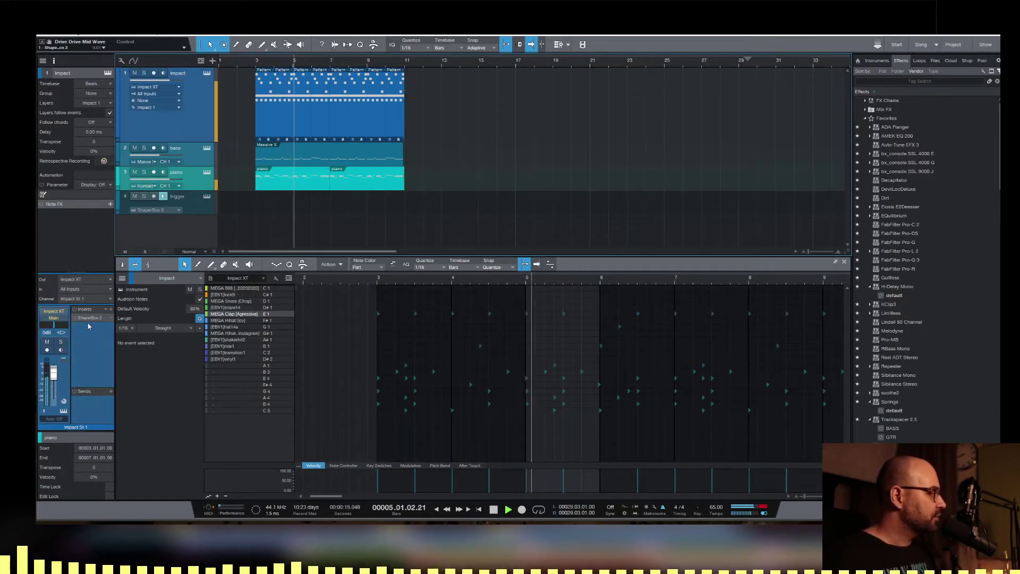
{"action": "key", "text": "space"}
{"action": "key", "text": "space"}
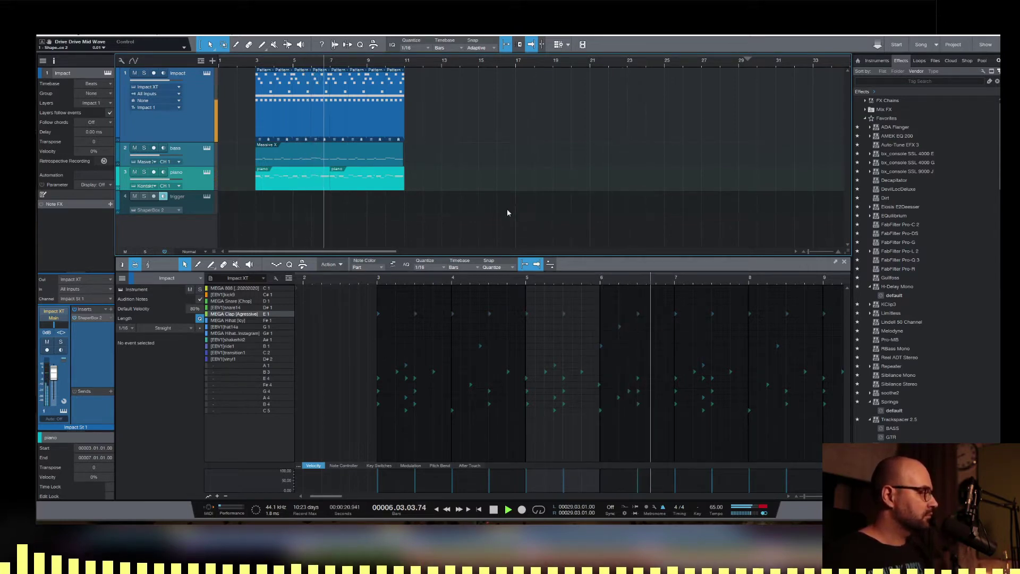
{"action": "key", "text": "space"}
Open ShaperBox 2 on the Impact drum channel, view the available shapers, and return to the Drive shaper
{"action": "left_click", "coordinate": [196, 119]}
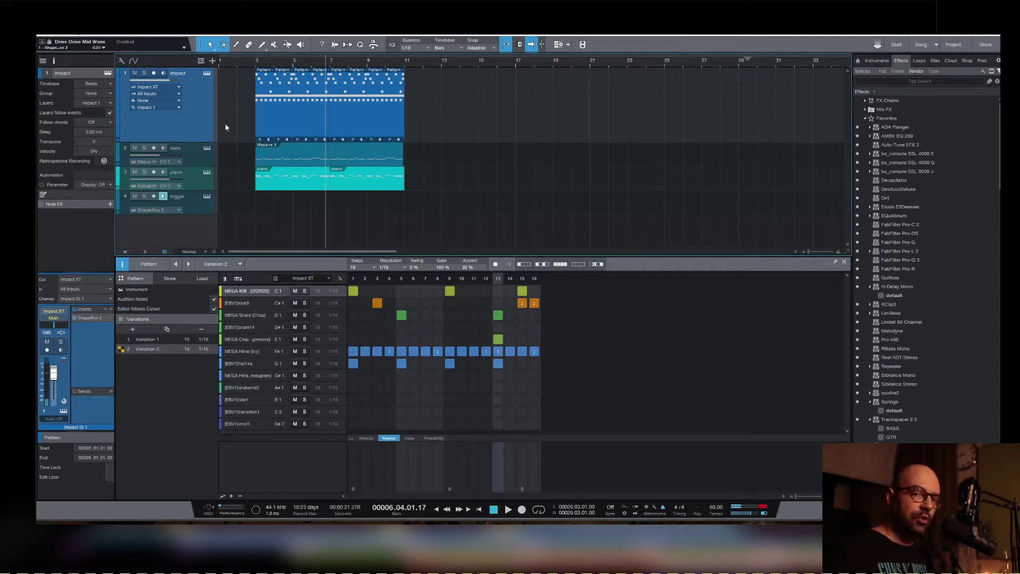
{"action": "left_click", "coordinate": [84, 318]}
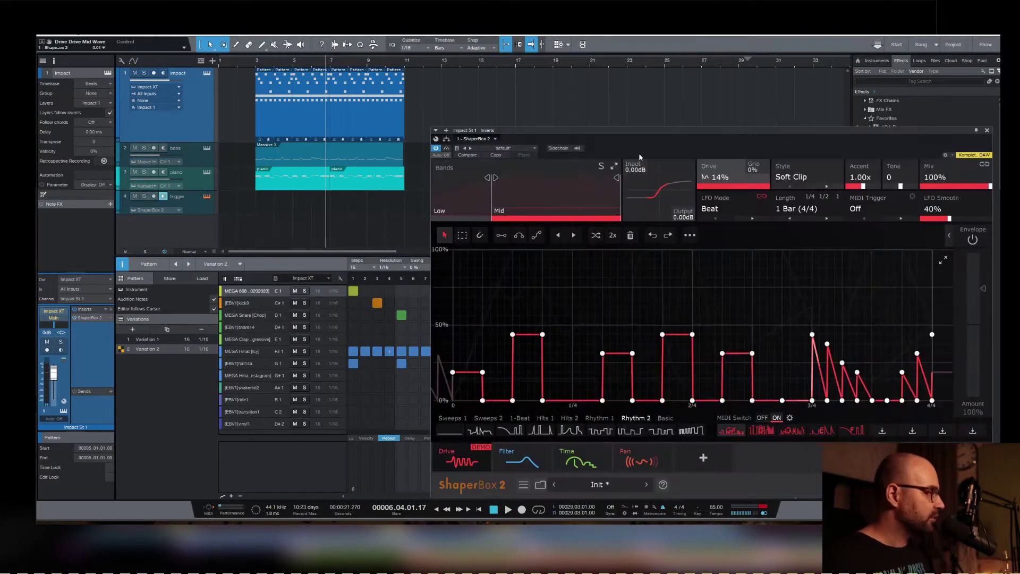
{"action": "left_click_drag", "start_coordinate": [666, 132], "coordinate": [455, 82]}
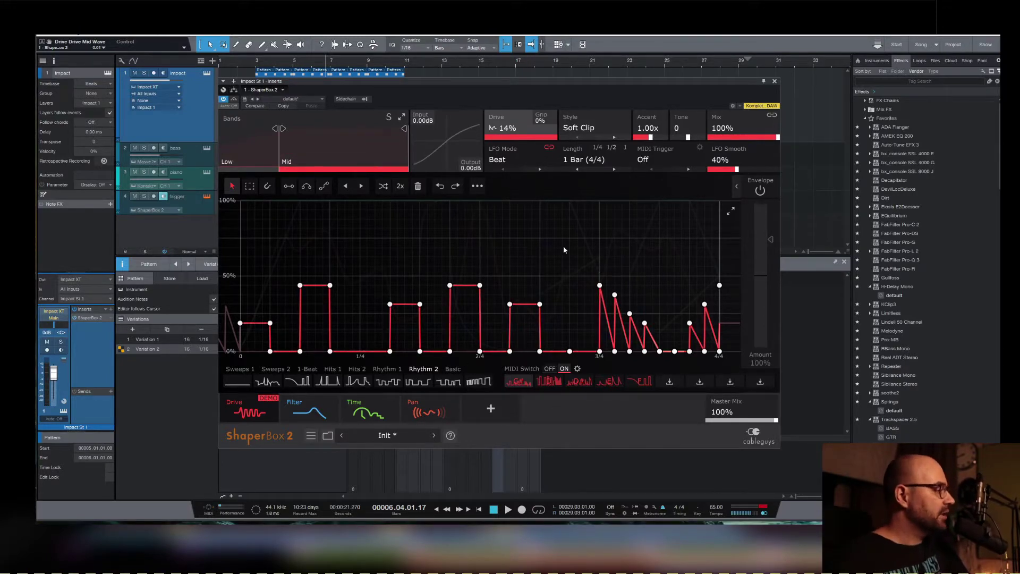
{"action": "left_click", "coordinate": [491, 408]}
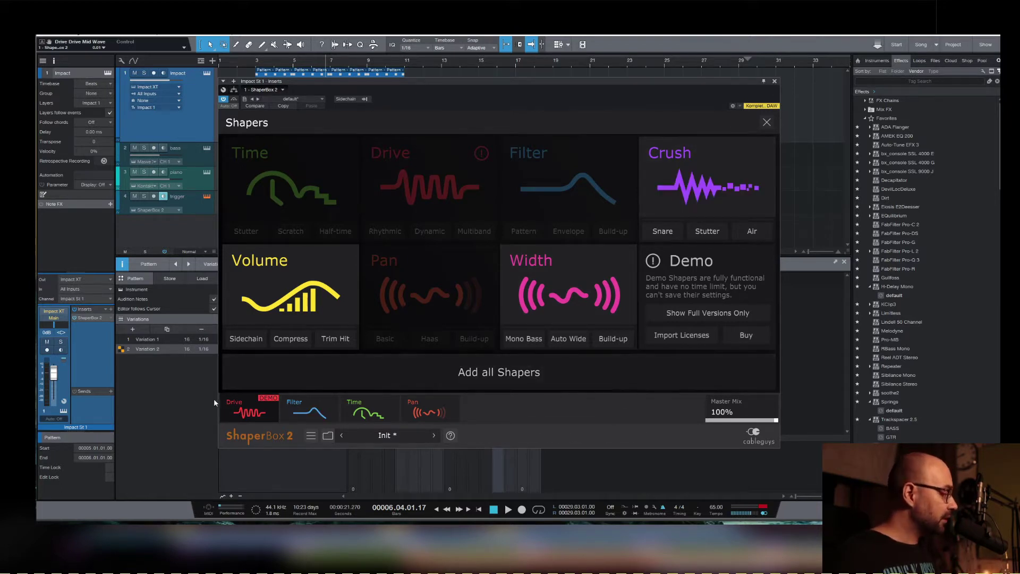
{"action": "left_click", "coordinate": [235, 406]}
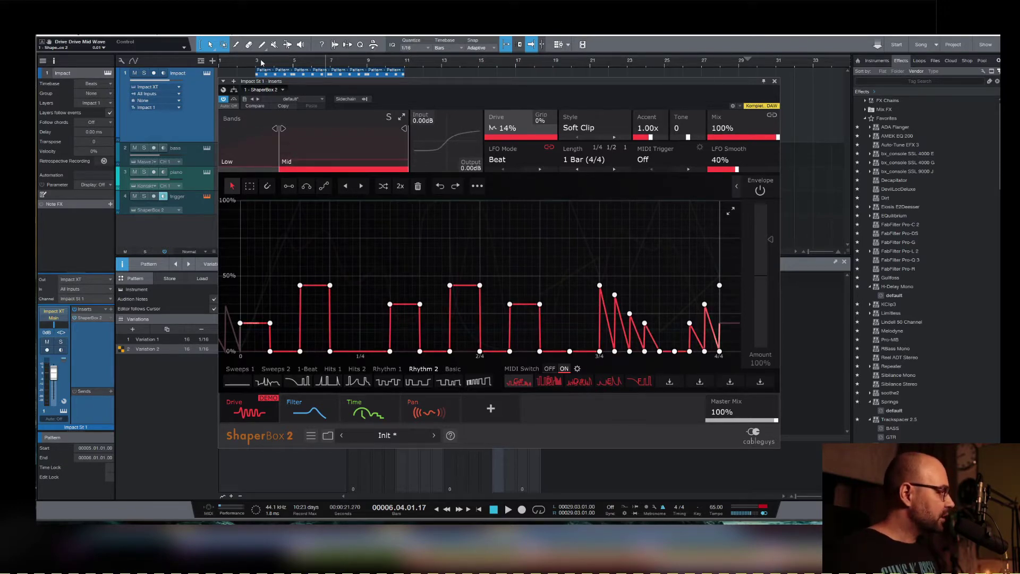
Solo the Impact track and play the drums through the Drive shaper
{"action": "key", "text": "s"}
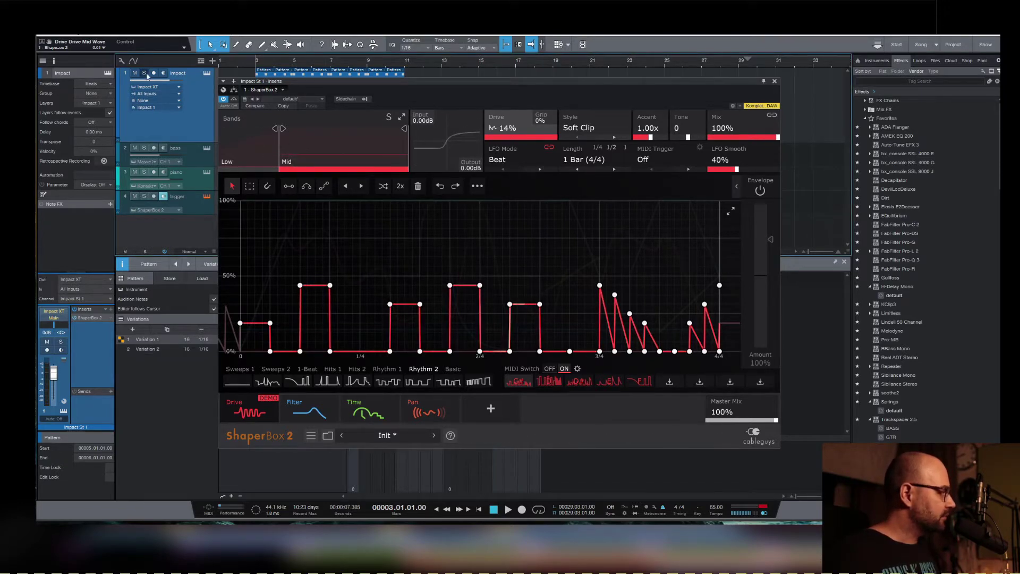
{"action": "key", "text": "space"}
{"action": "key", "text": "space"}
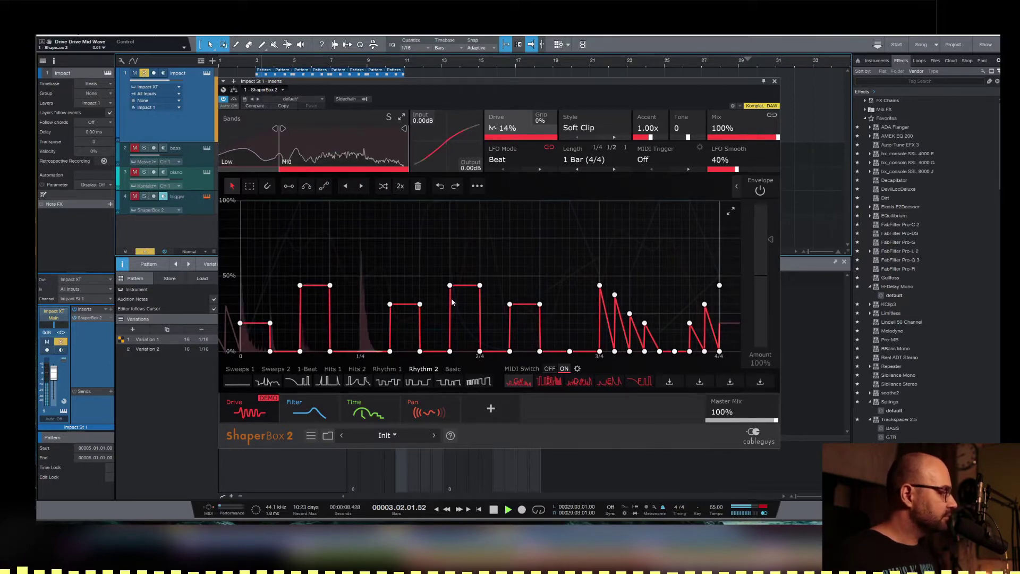
{"action": "key", "text": "space"}
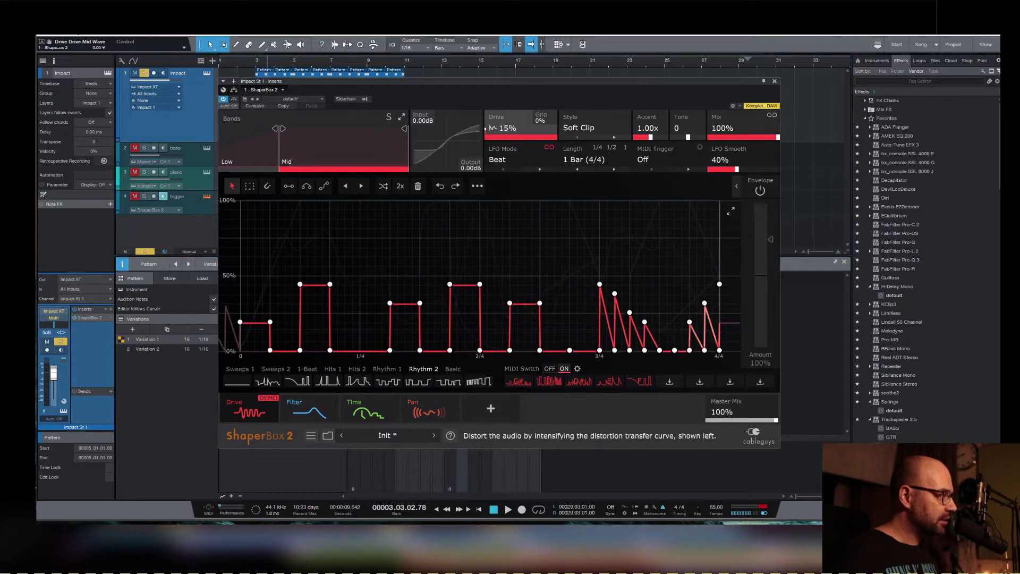
Raise the Mid band's Drive amount to 58% and play the drums from bar 3
{"action": "scroll", "coordinate": [486, 129], "scroll_direction": "up", "scroll_amount": 2}
{"action": "scroll", "coordinate": [485, 129], "scroll_direction": "up", "scroll_amount": 20}
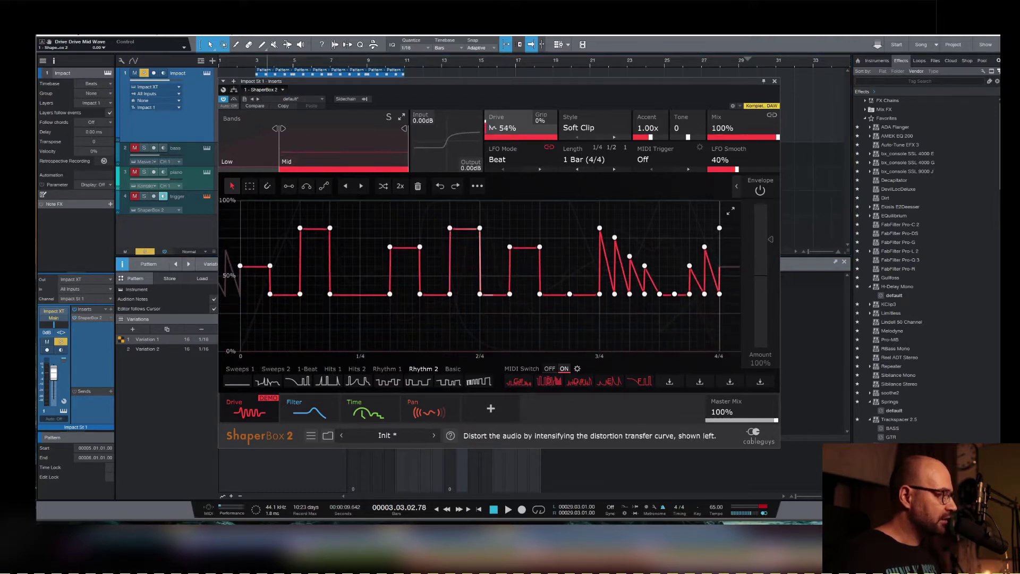
{"action": "left_click", "coordinate": [255, 65]}
{"action": "key", "text": "space"}
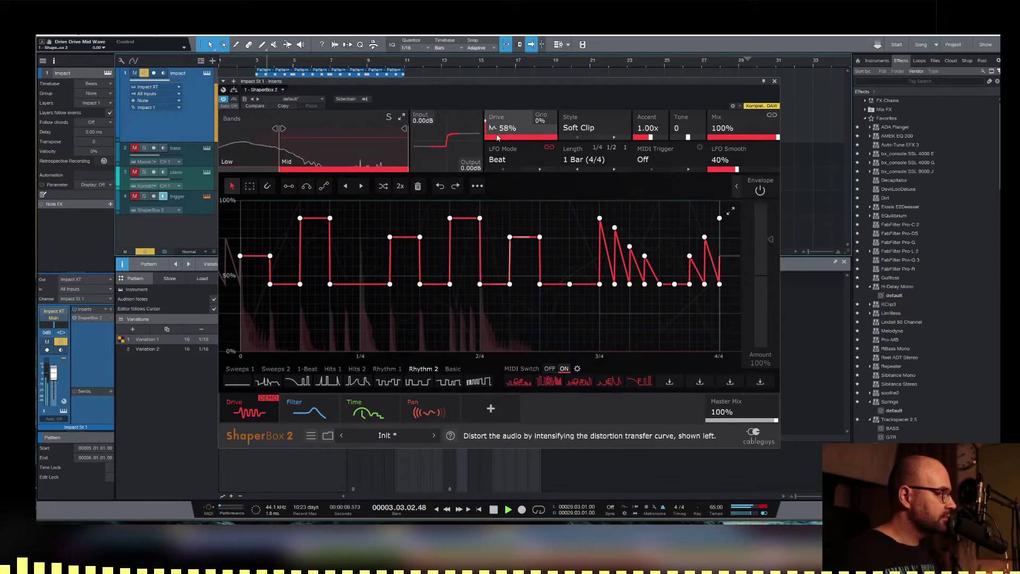
{"action": "key", "text": "space"}
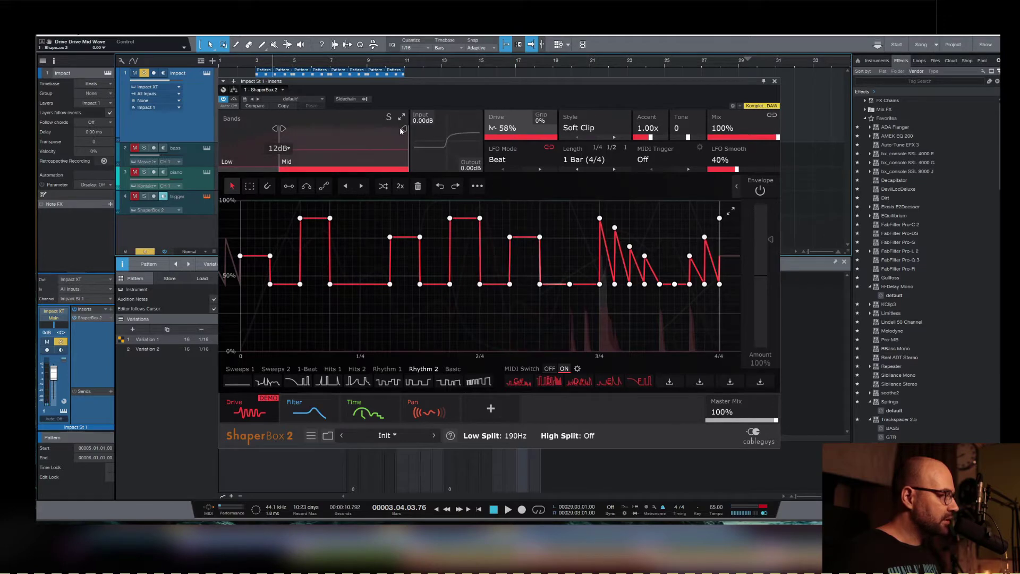
Set the Drive shaper's high split to 20.2 kHz, lower its low split slightly, and compare the Low and Mid band settings
{"action": "mouse_move", "coordinate": [403, 130]}
{"action": "left_mouse_down"}
{"action": "mouse_move", "coordinate": [341, 130]}
{"action": "mouse_move", "coordinate": [405, 129]}
{"action": "left_mouse_up"}
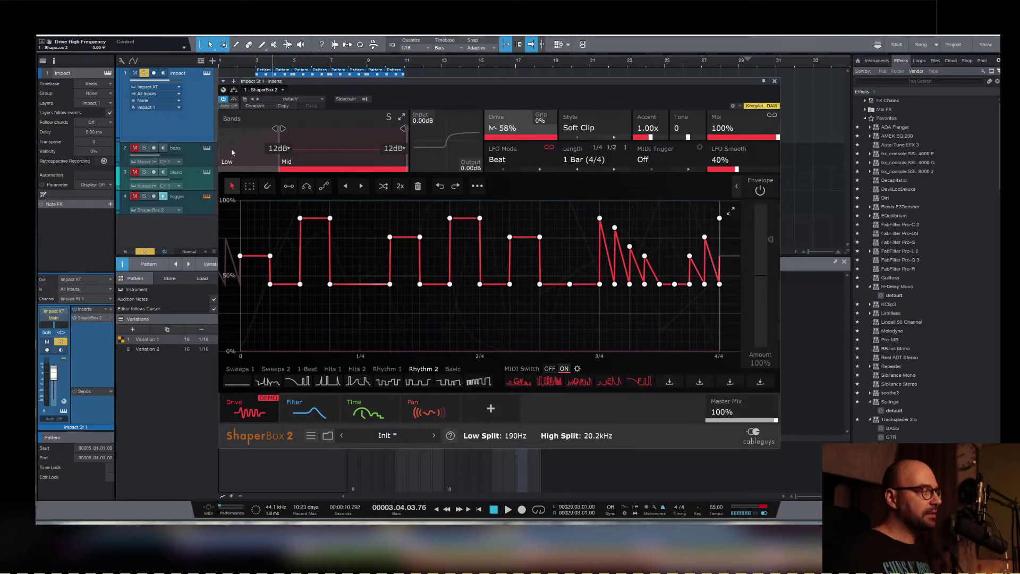
{"action": "mouse_move", "coordinate": [278, 129]}
{"action": "left_mouse_down"}
{"action": "mouse_move", "coordinate": [230, 129]}
{"action": "mouse_move", "coordinate": [340, 128]}
{"action": "mouse_move", "coordinate": [277, 129]}
{"action": "left_mouse_up"}
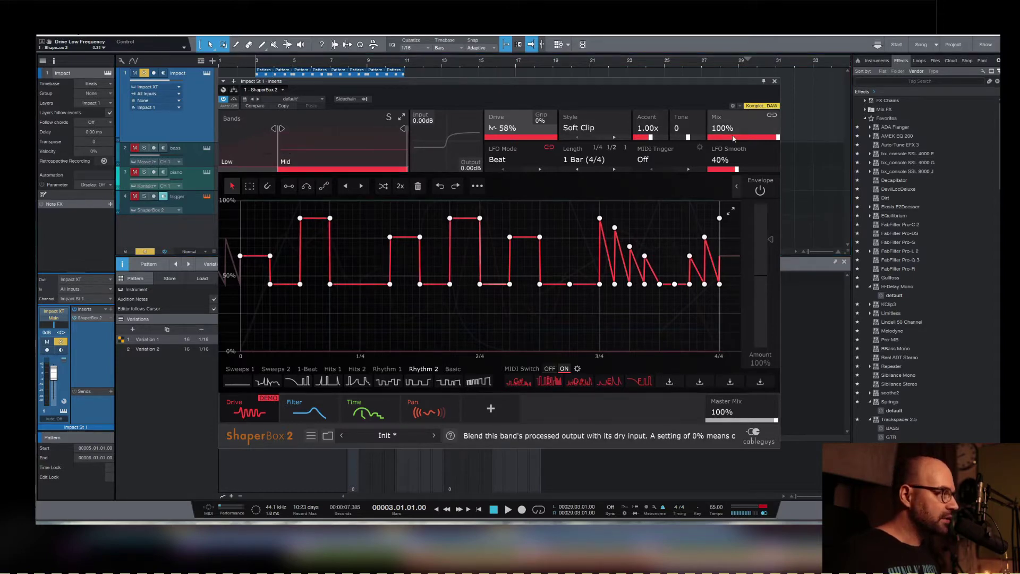
{"action": "left_click", "coordinate": [242, 147]}
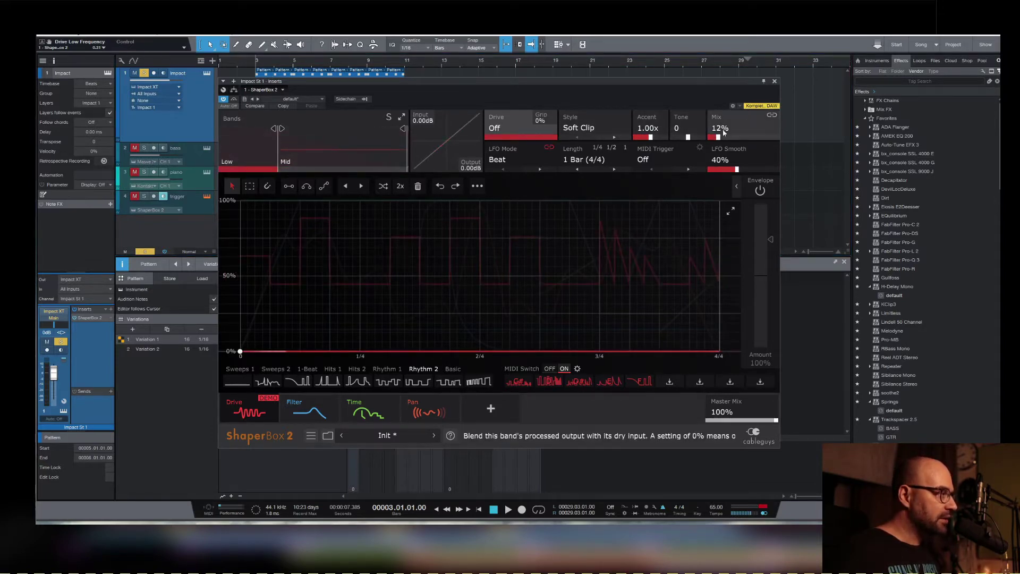
{"action": "left_click", "coordinate": [371, 127]}
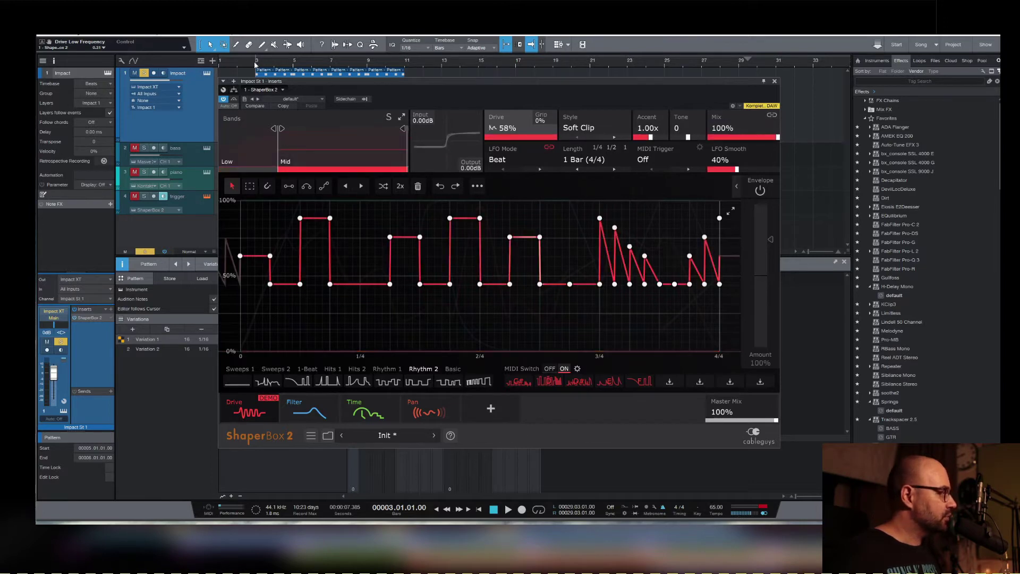
Audition the heavily driven drums, then reduce the Mid band's Drive amount to 16%
{"action": "key", "text": "space"}
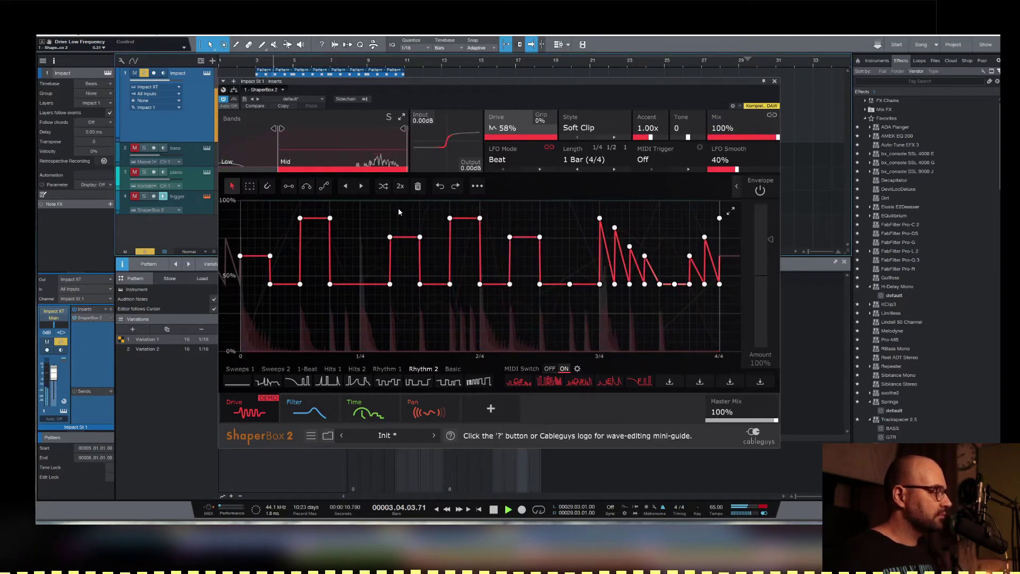
{"action": "mouse_move", "coordinate": [310, 407]}
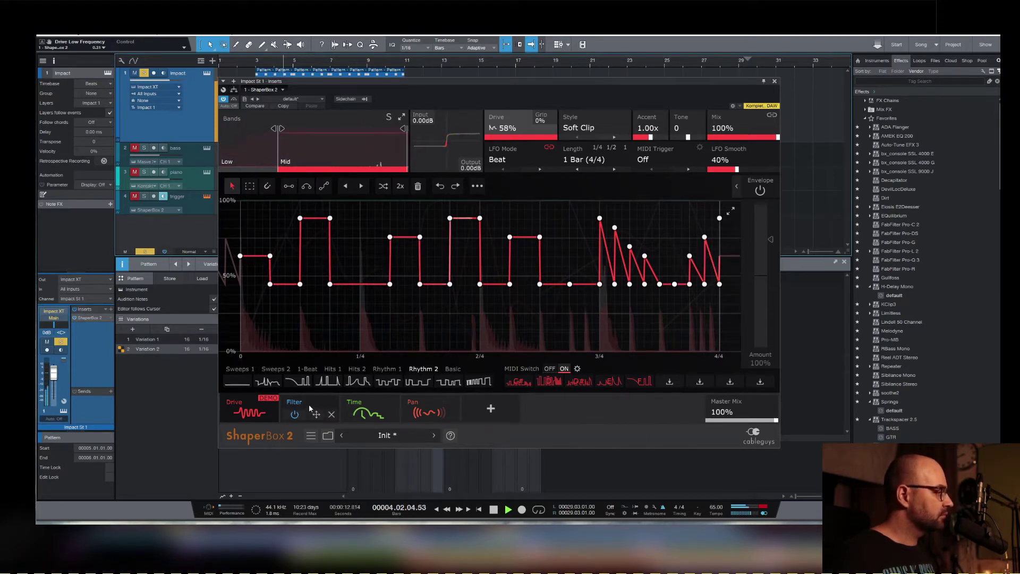
{"action": "key", "text": "space"}
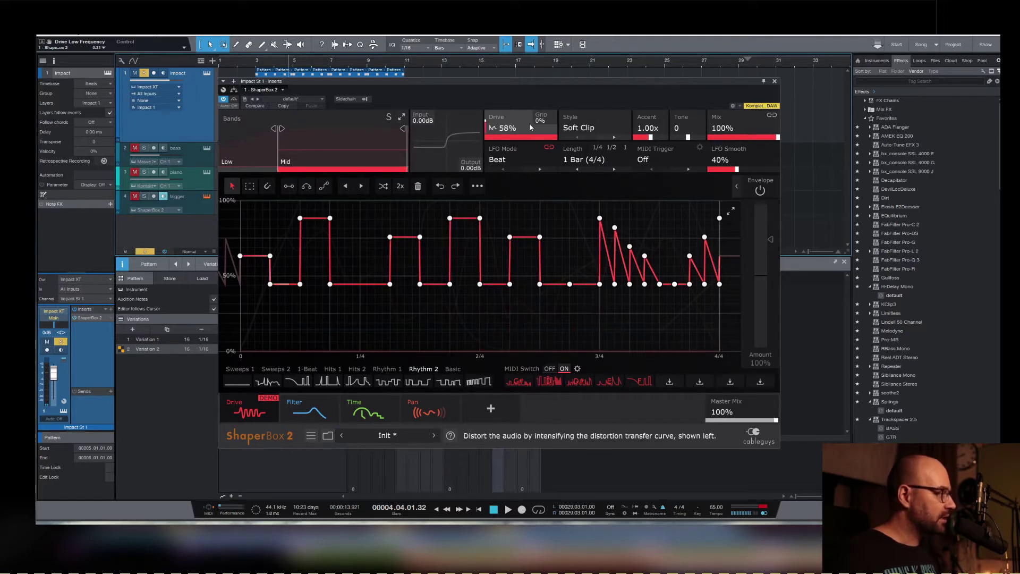
{"action": "scroll", "coordinate": [486, 123], "scroll_direction": "down", "scroll_amount": 5}
{"action": "scroll", "coordinate": [499, 126], "scroll_direction": "down", "scroll_amount": 10}
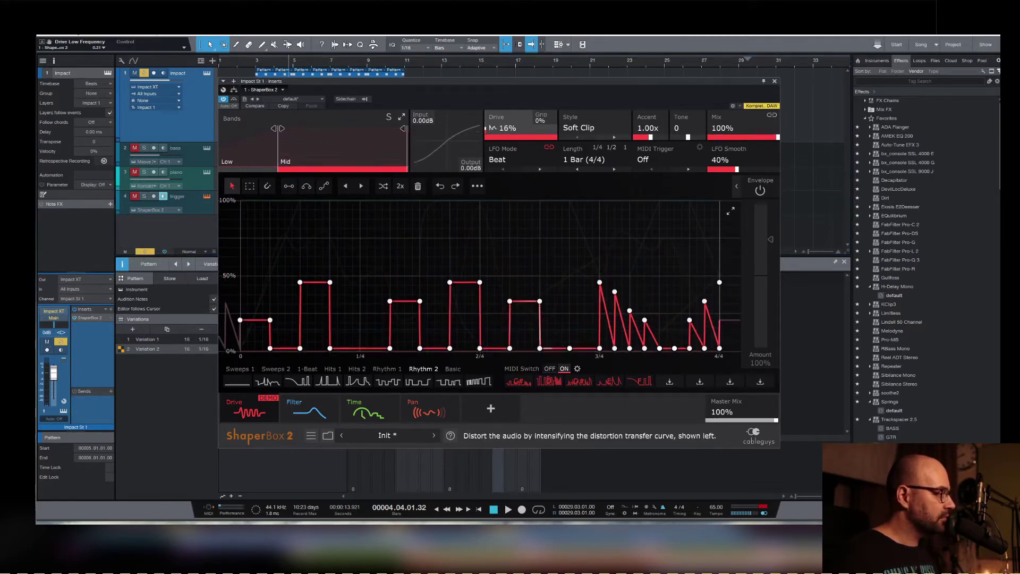
Open the Filter shaper and play the drums from bar 3, switching the shaper off and on to compare
{"action": "left_click", "coordinate": [306, 410]}
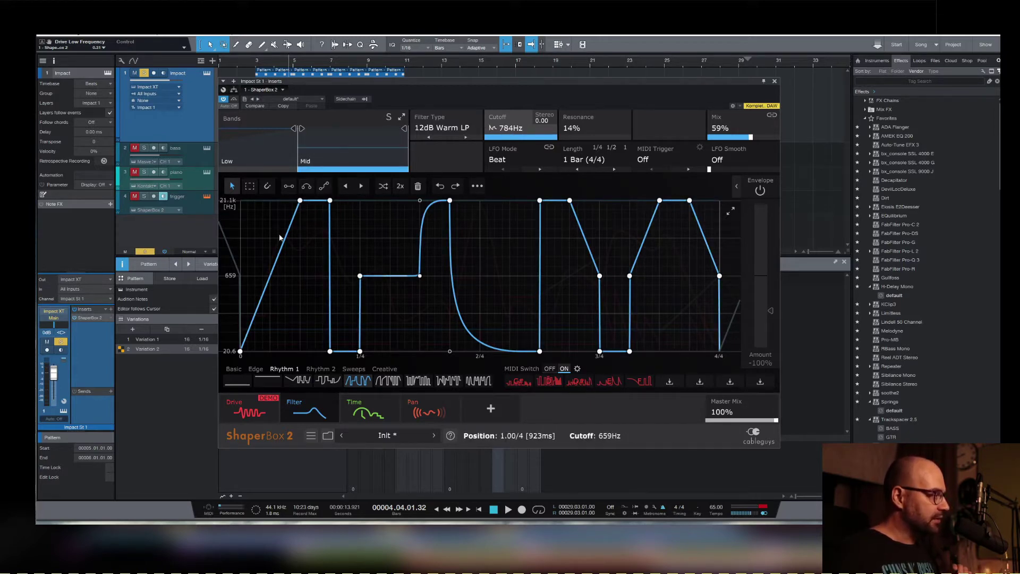
{"action": "left_click", "coordinate": [259, 63]}
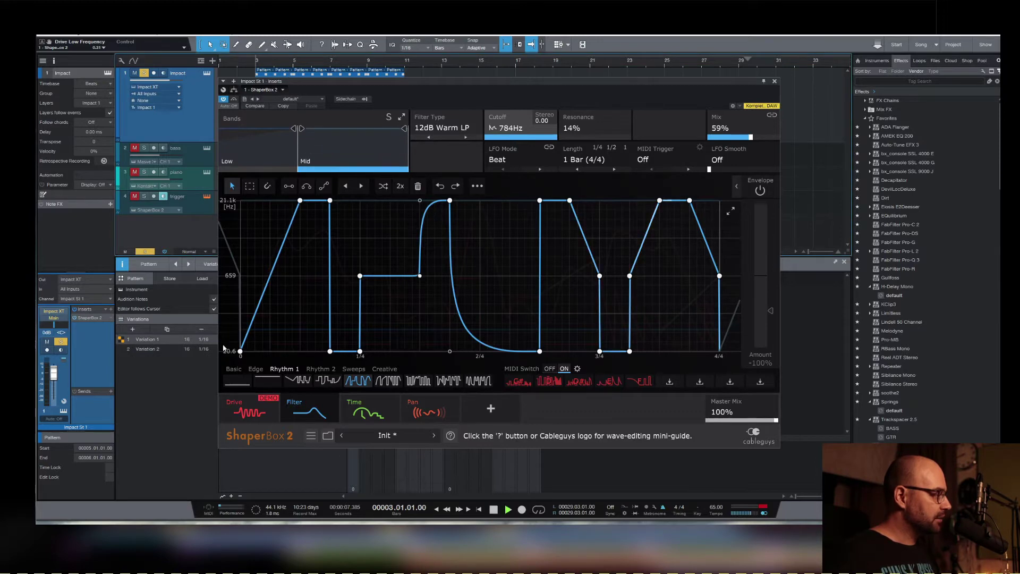
{"action": "key", "text": "space"}
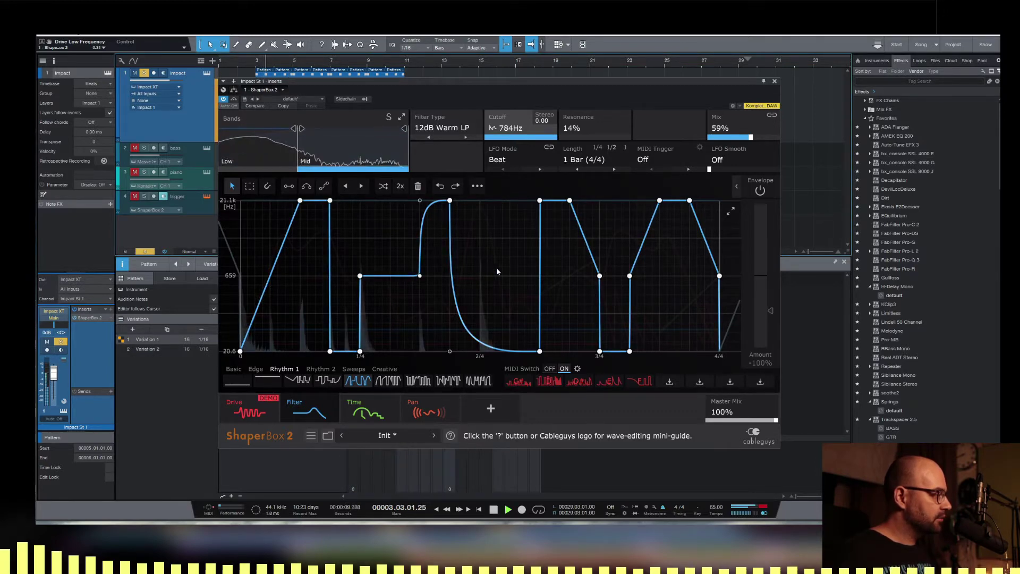
{"action": "mouse_move", "coordinate": [295, 415]}
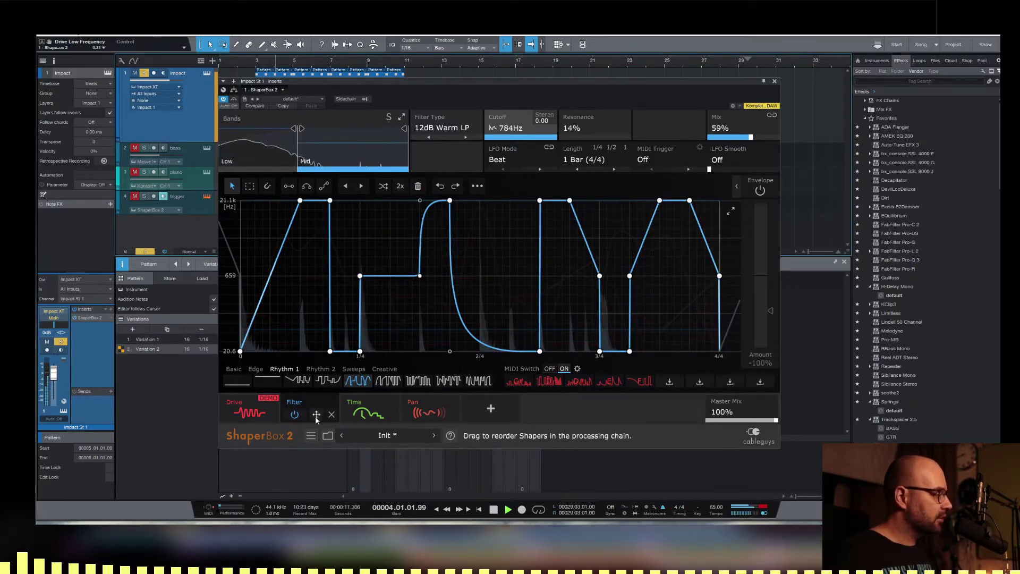
{"action": "left_click", "coordinate": [292, 417]}
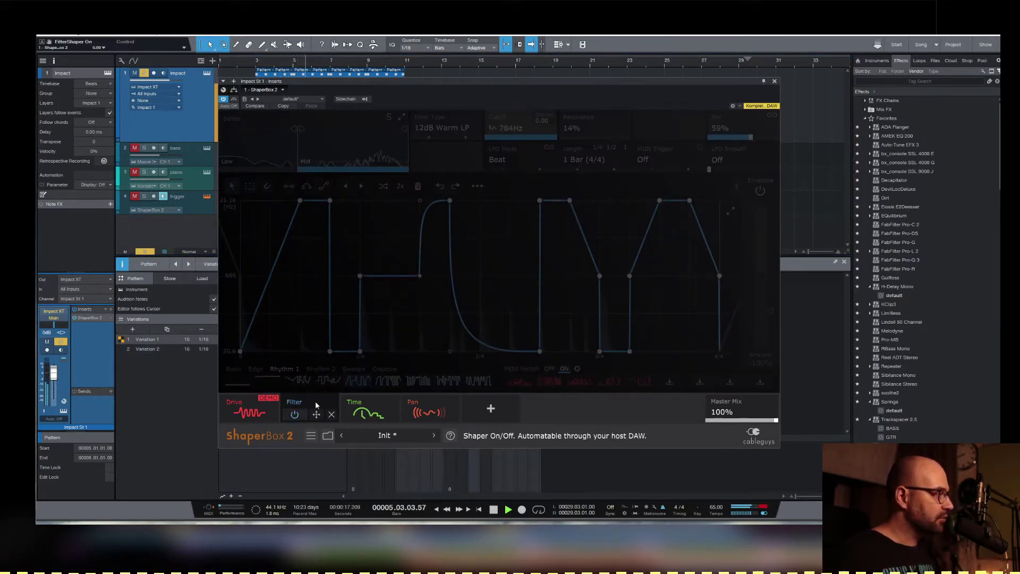
{"action": "left_click", "coordinate": [294, 414]}
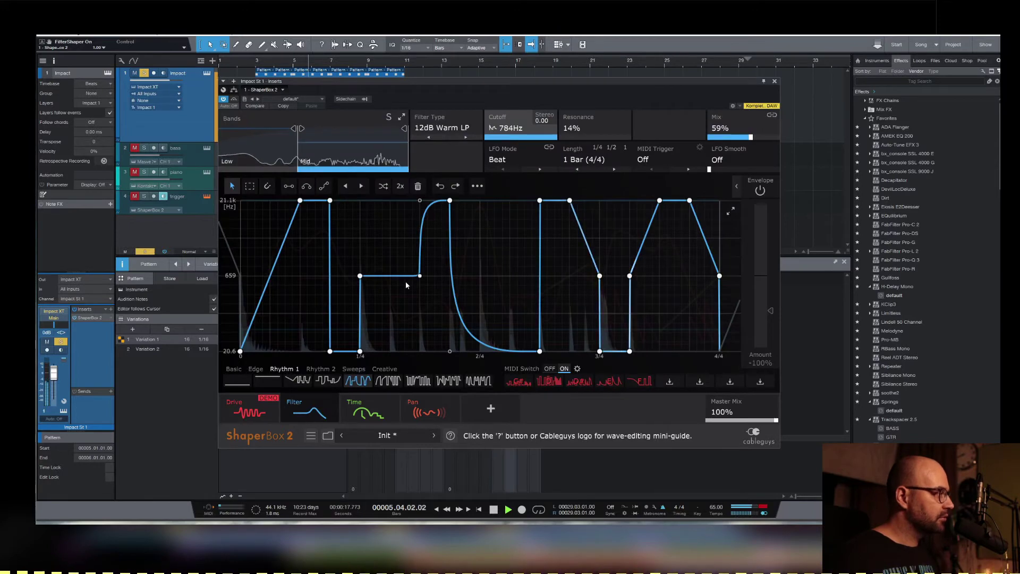
Try the 24dB Warm BP filter type on the Mid band and play the drums from bar 3
{"action": "left_click", "coordinate": [438, 129]}
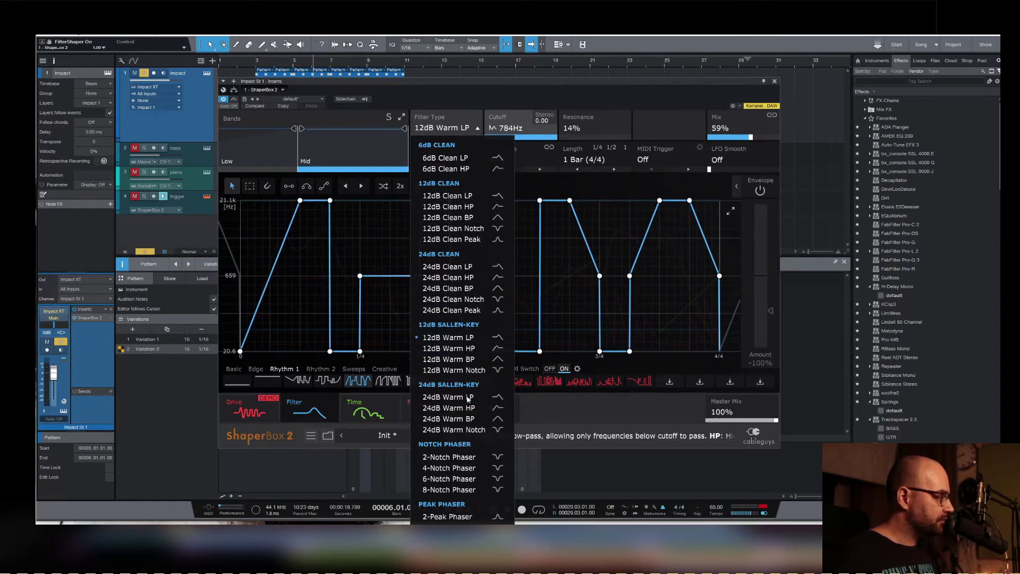
{"action": "left_click", "coordinate": [449, 418]}
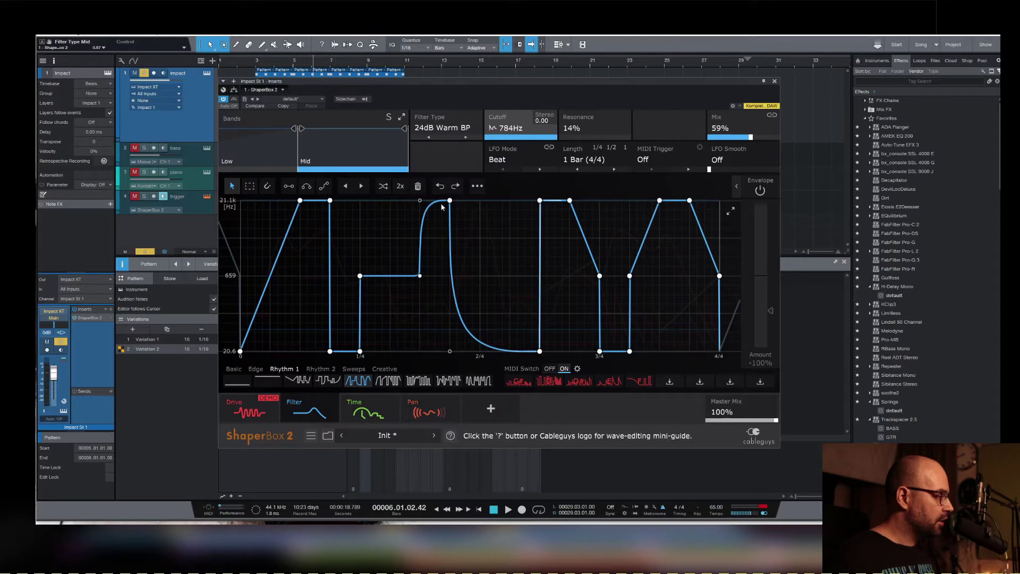
{"action": "left_click", "coordinate": [259, 63]}
{"action": "key", "text": "space"}
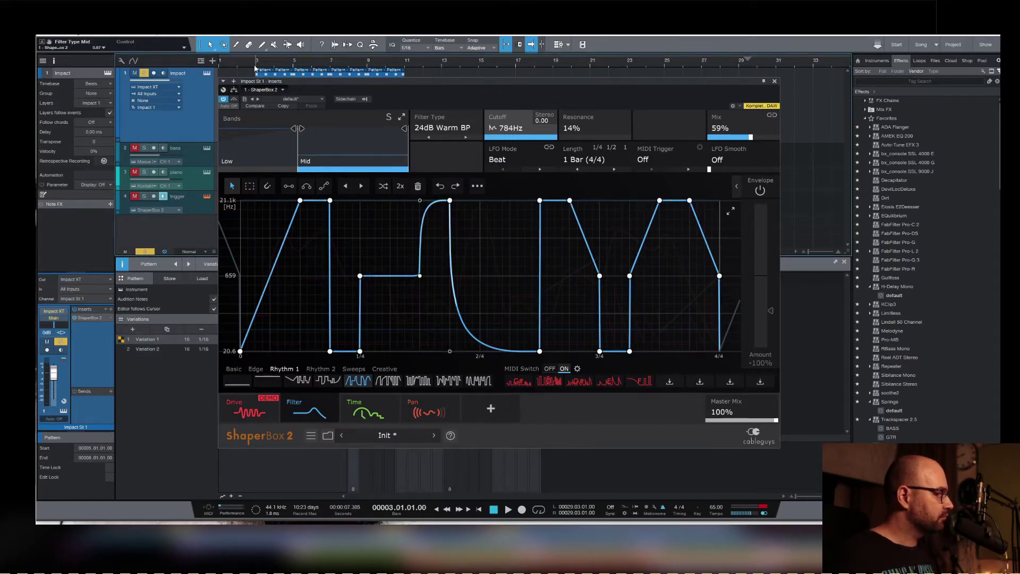
Turn off the Filter shaper's low split and set the Mid band's Mix to 68%
{"action": "left_click_drag", "start_coordinate": [291, 166], "coordinate": [222, 166]}
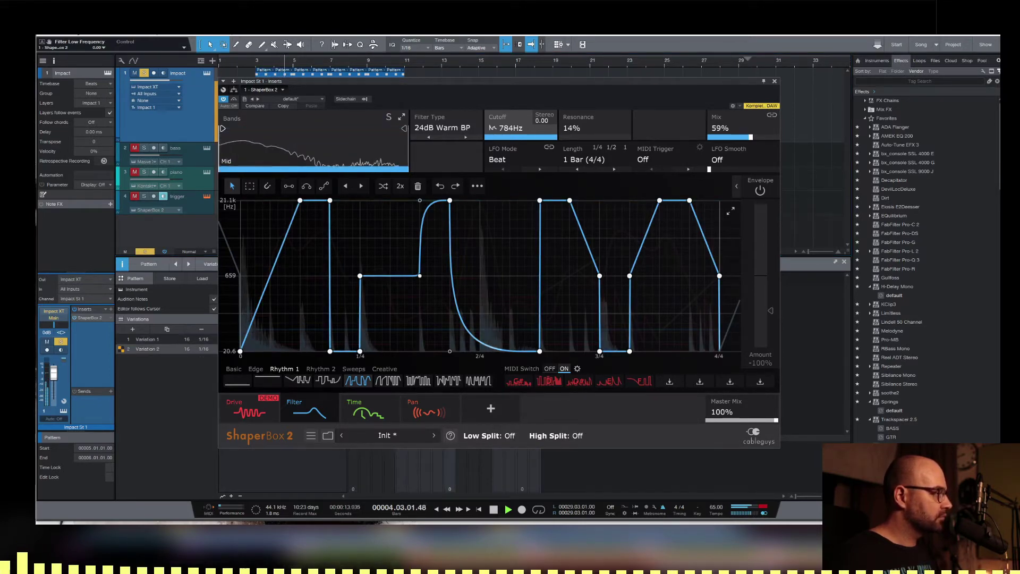
{"action": "double_click", "coordinate": [722, 128]}
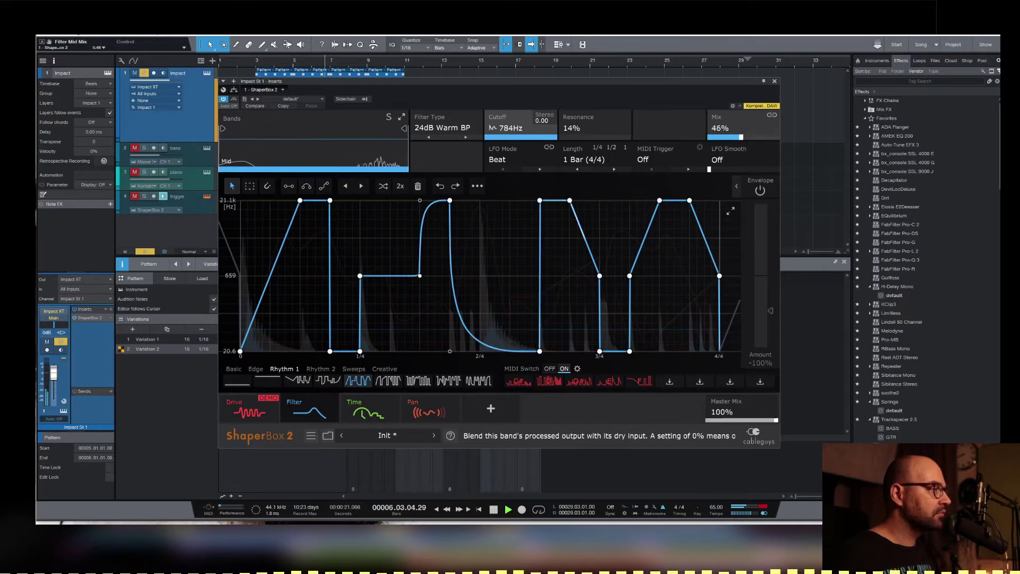
{"action": "left_click", "coordinate": [755, 139]}
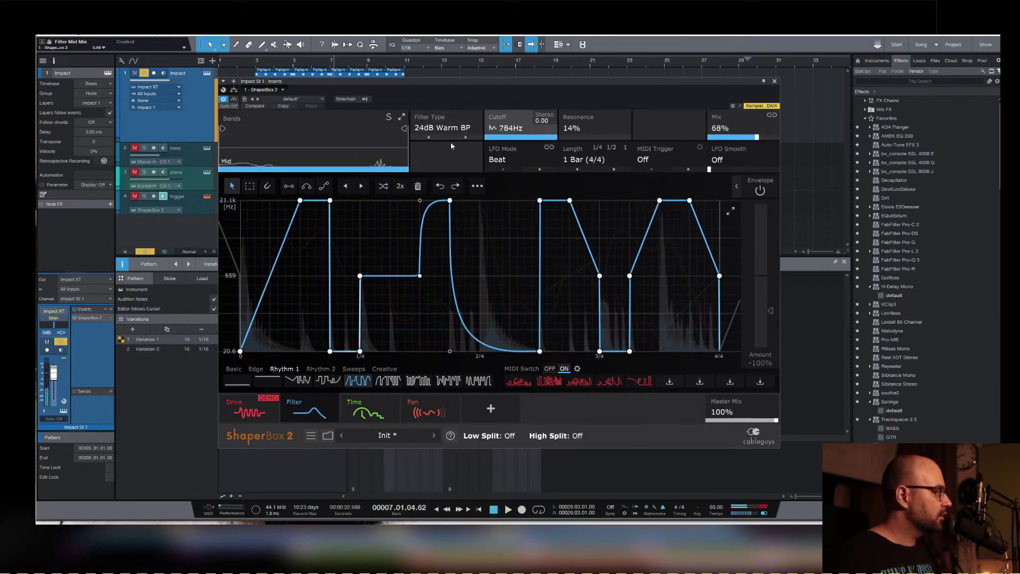
Try the 24dB Clean LP filter type, then set the Filter shaper to 24dB Warm LP
{"action": "left_click", "coordinate": [428, 125]}
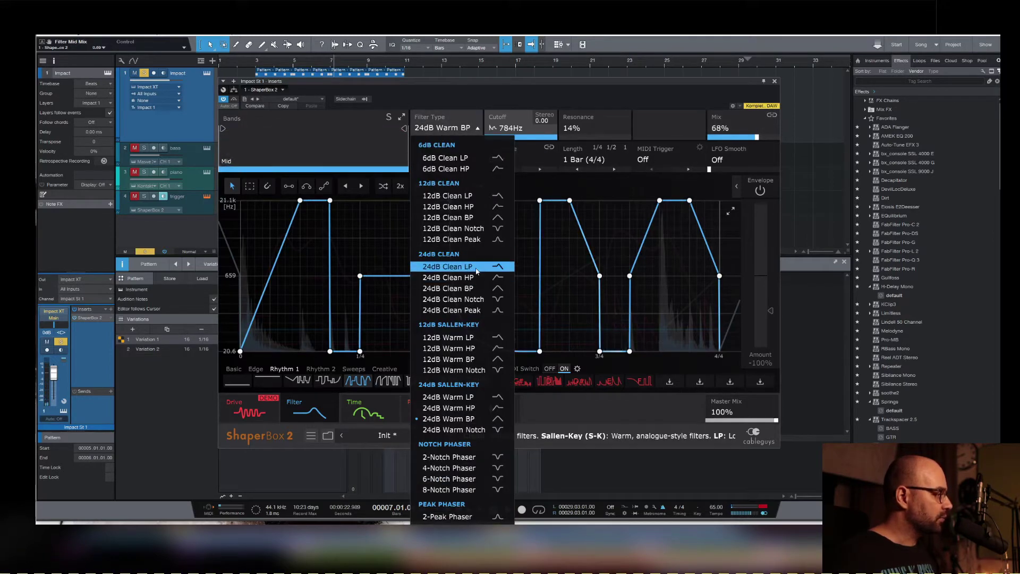
{"action": "left_click", "coordinate": [457, 266]}
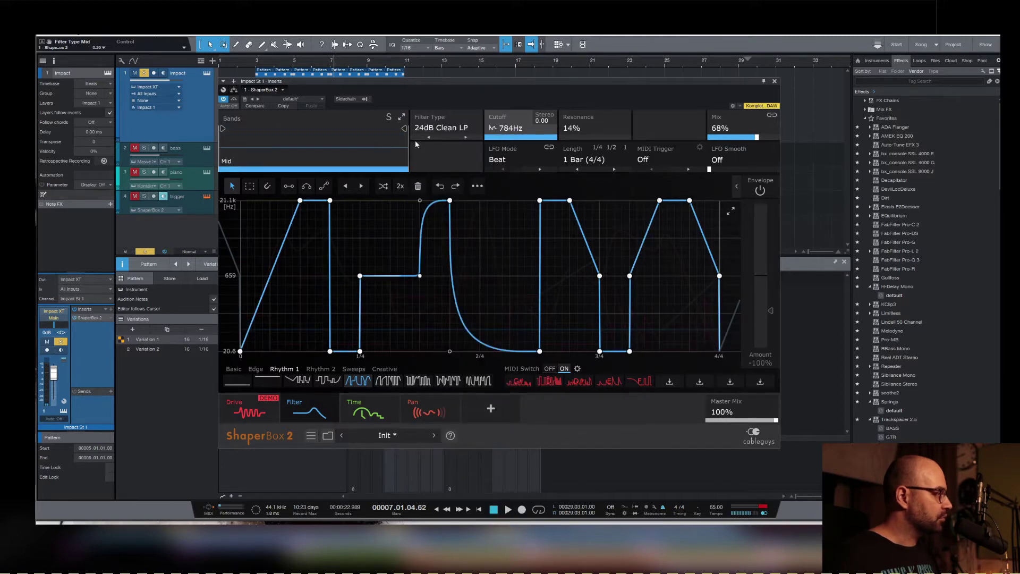
{"action": "left_click", "coordinate": [433, 129]}
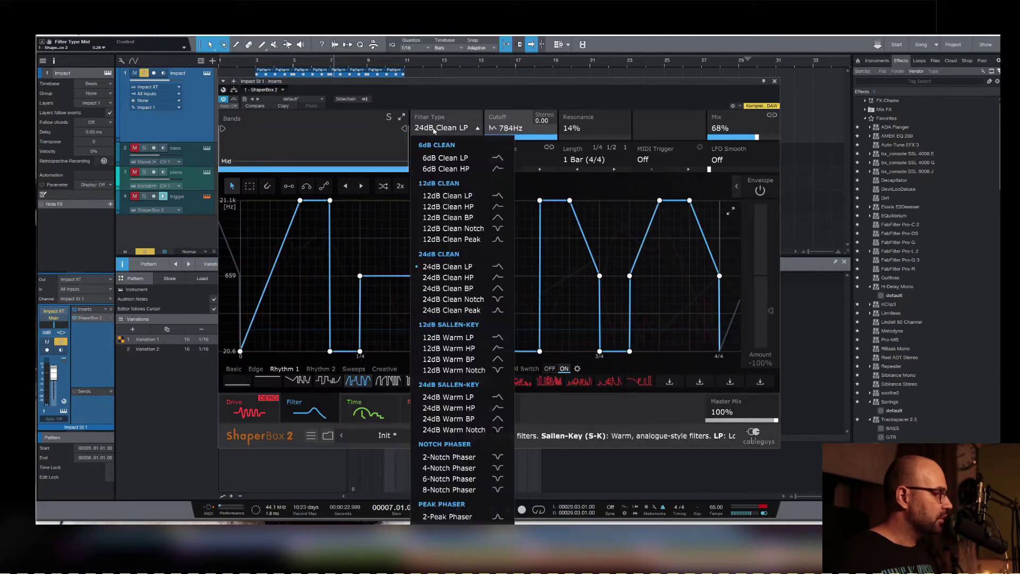
{"action": "left_click", "coordinate": [462, 398]}
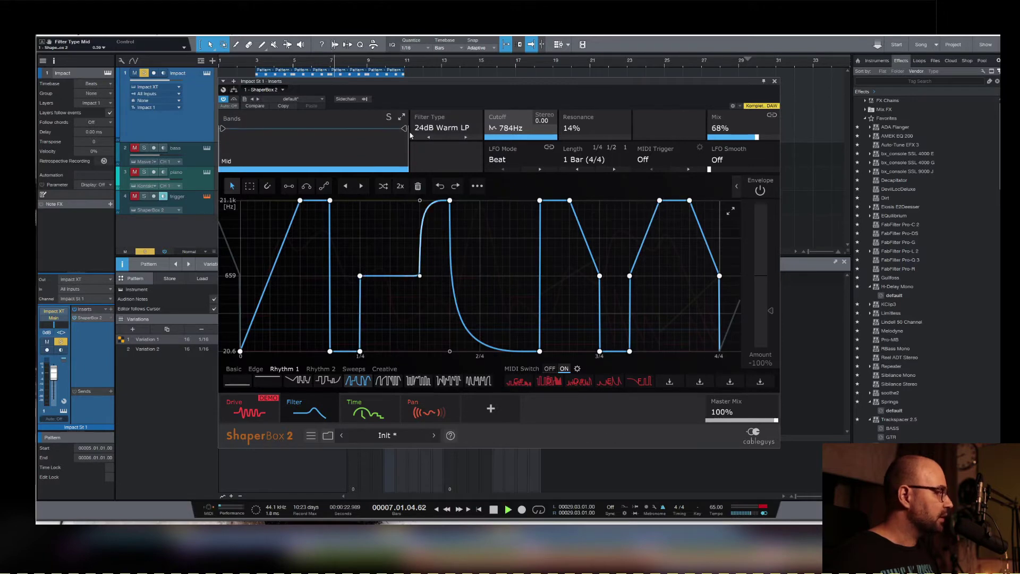
Audition the drums with the filter Mix at 100% and Cutoff at 2.88 kHz, then reduce the Mix to 60%
{"action": "left_click_drag", "start_coordinate": [721, 128], "coordinate": [721, 106]}
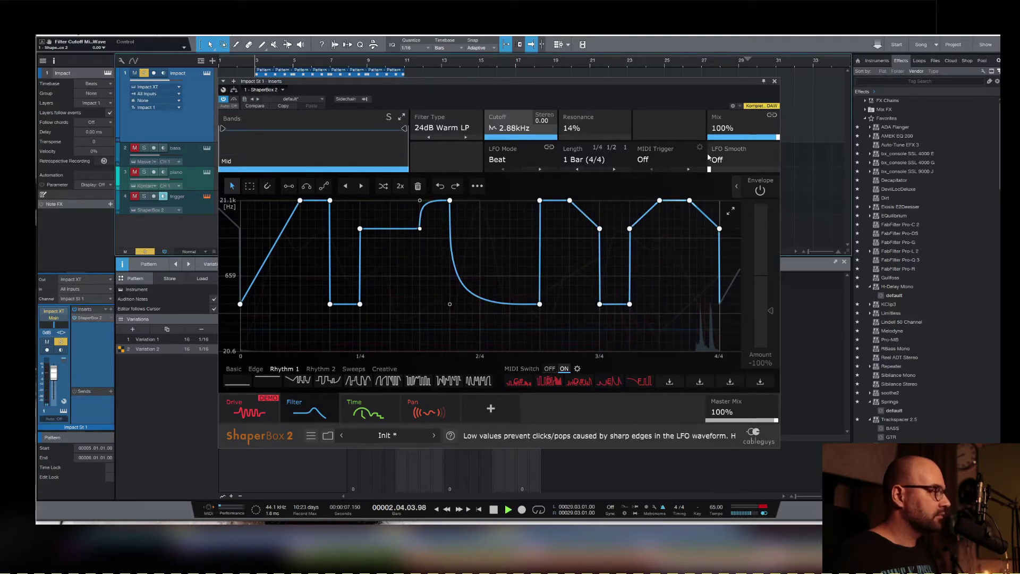
{"action": "left_click", "coordinate": [757, 138]}
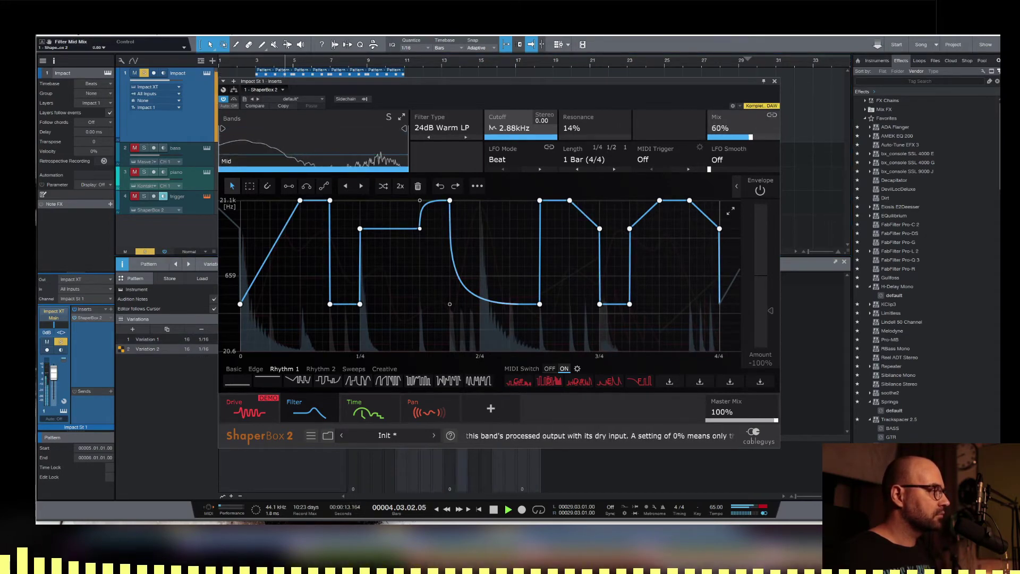
{"action": "key", "text": "space"}
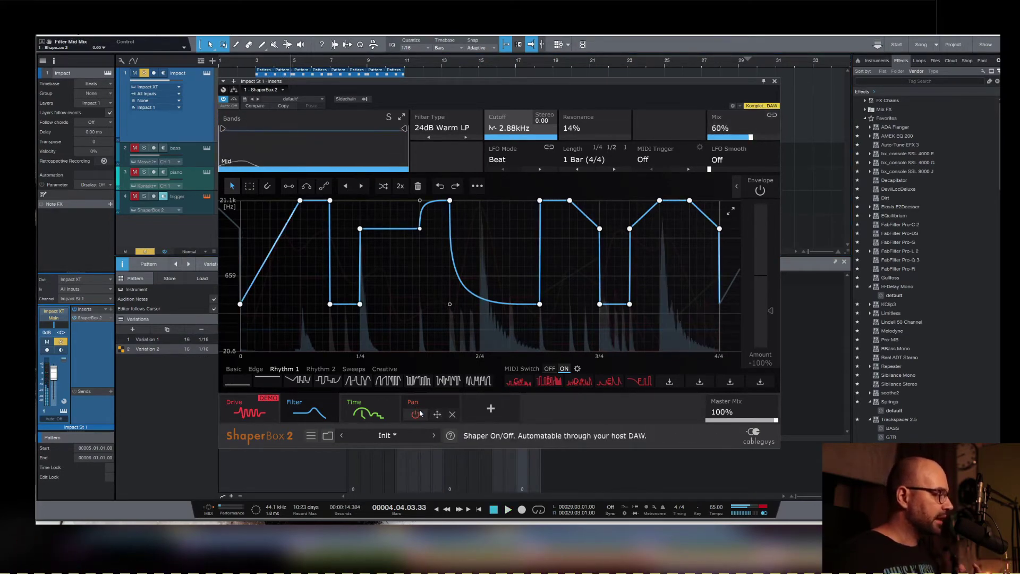
Open the Time shaper, show its Scratch waves, and play the drums from bar 3
{"action": "left_click", "coordinate": [361, 409]}
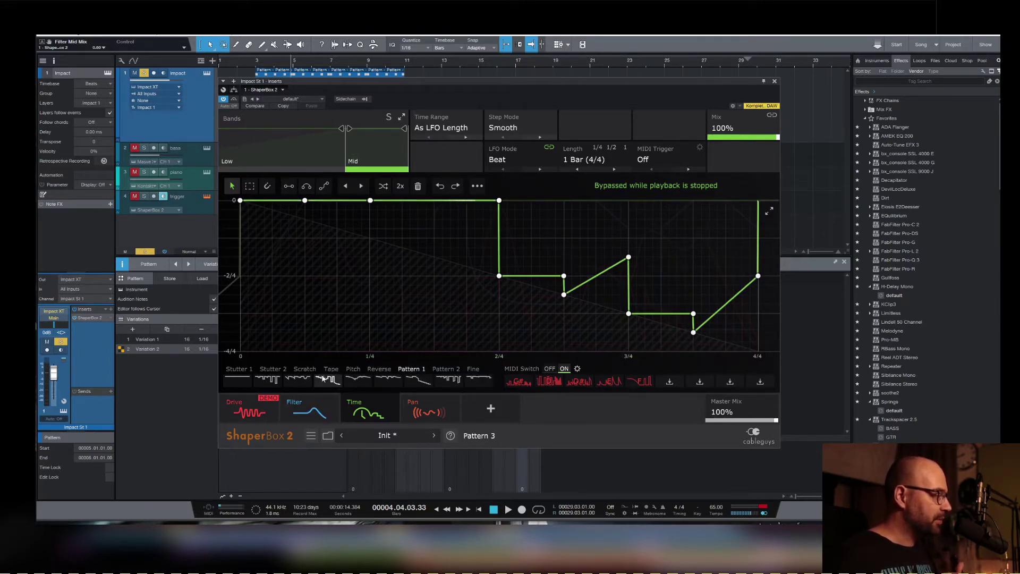
{"action": "left_click", "coordinate": [255, 64]}
{"action": "key", "text": "space"}
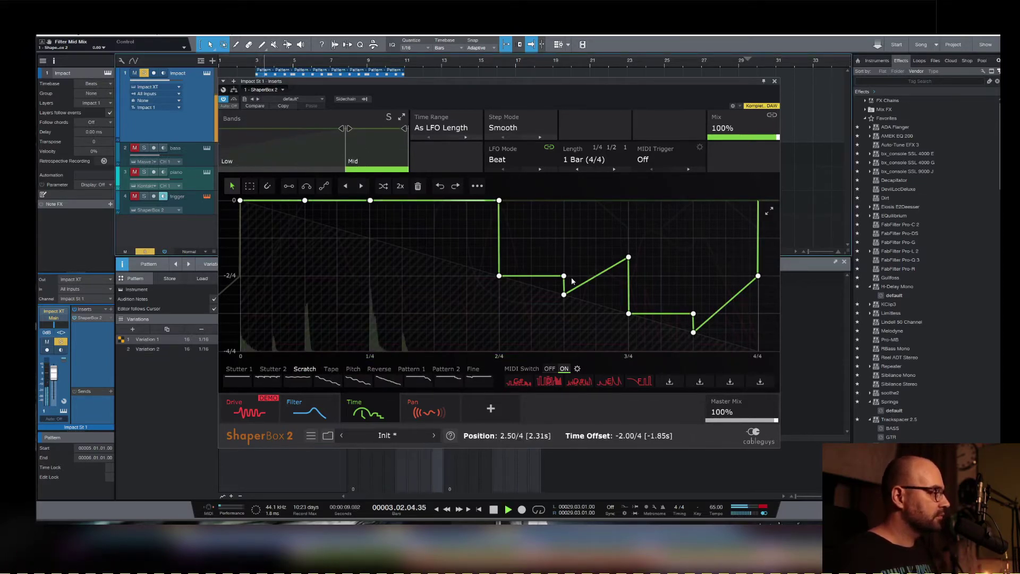
{"action": "mouse_move", "coordinate": [367, 416]}
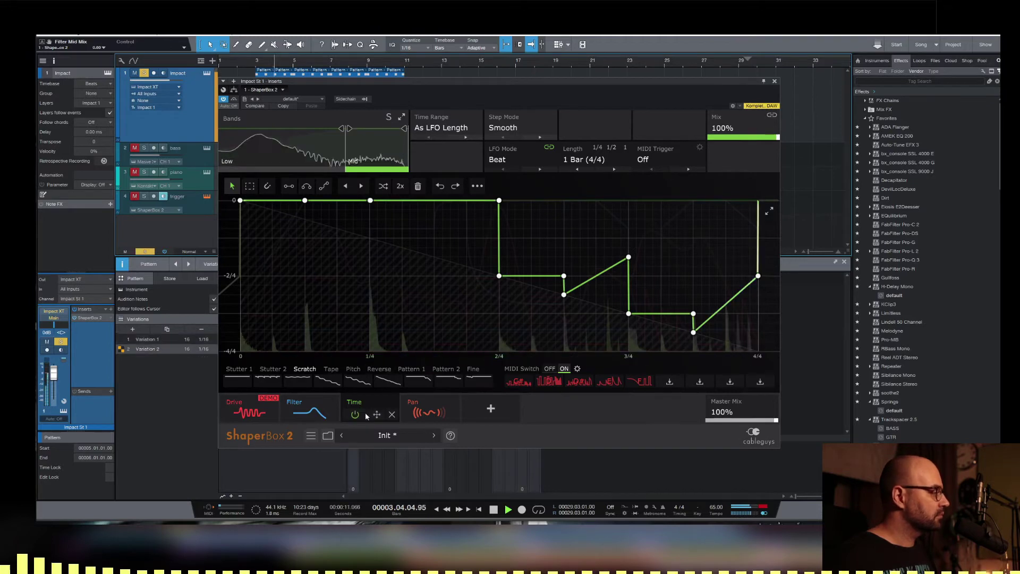
{"action": "key", "text": "space"}
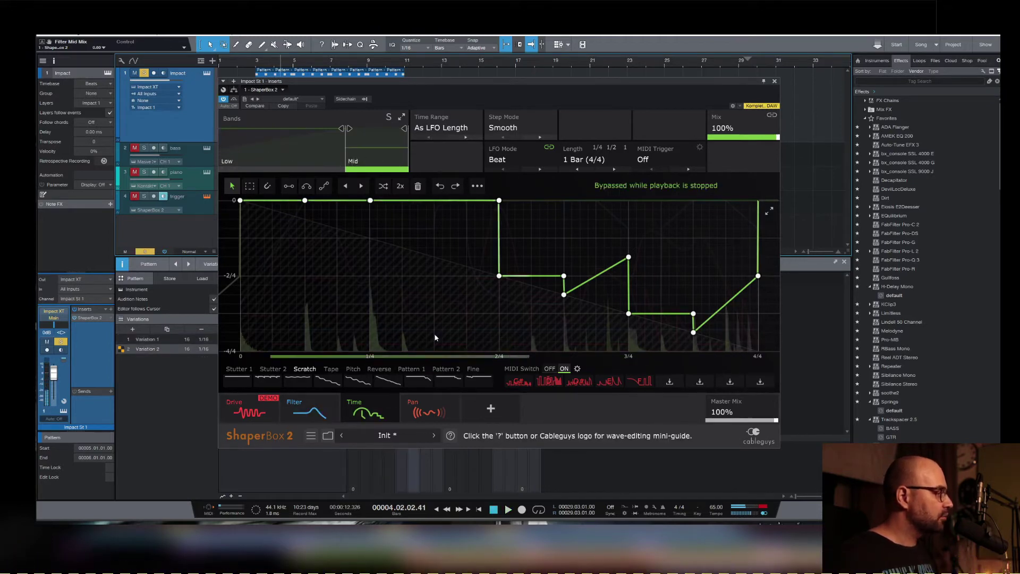
Close the drum plug-in window, solo the piano track instead of Impact, and play it with its ShaperBox insert open
{"action": "key", "text": "ctrl+w"}
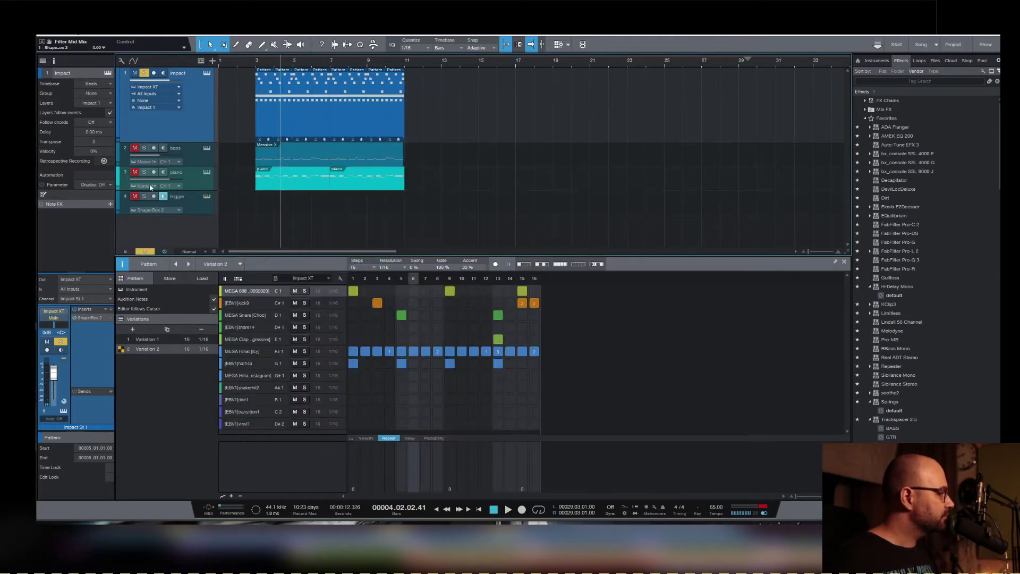
{"action": "left_click", "coordinate": [144, 72]}
{"action": "left_click", "coordinate": [134, 72]}
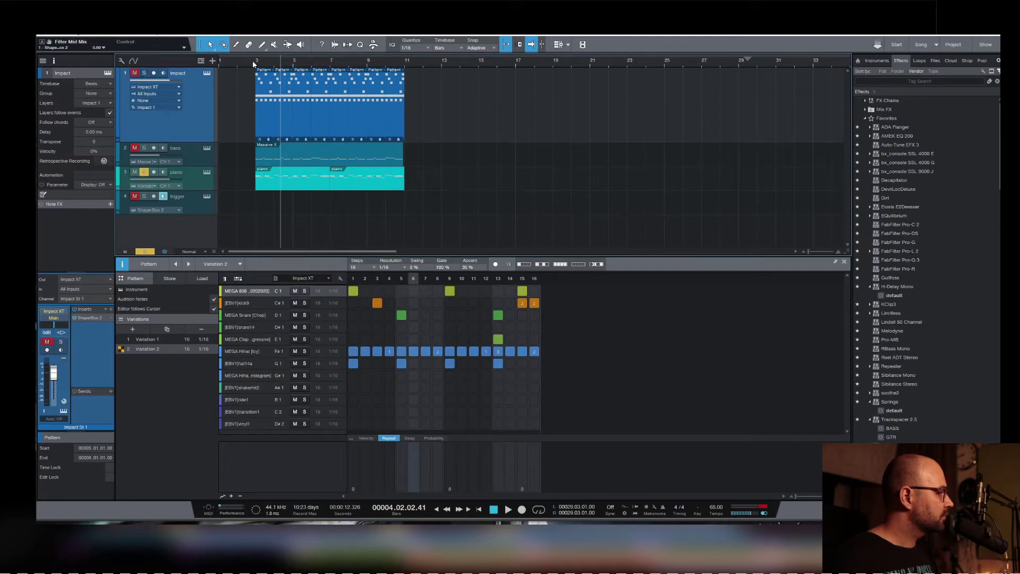
{"action": "key", "text": "space"}
{"action": "left_click", "coordinate": [194, 180]}
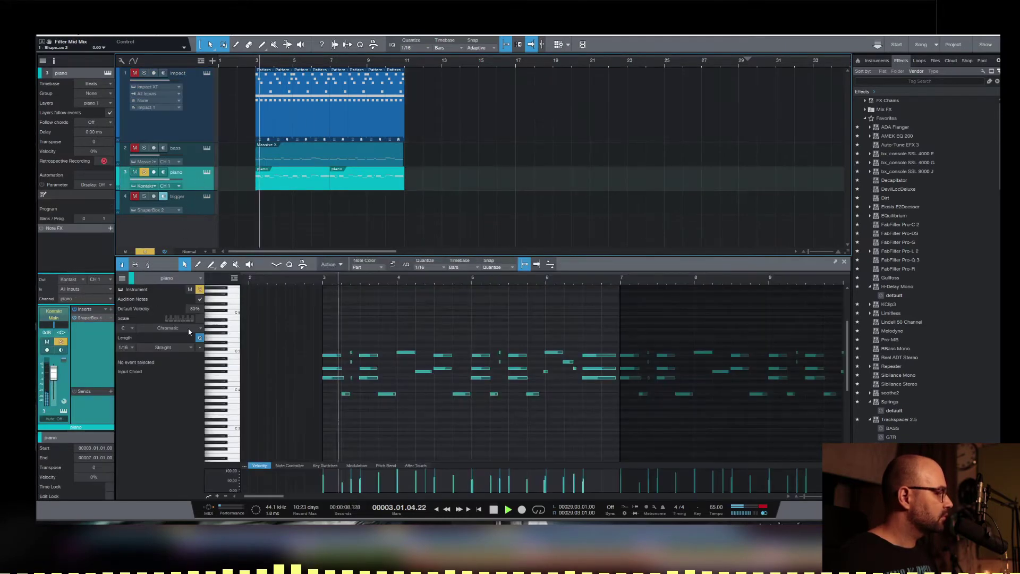
{"action": "left_click", "coordinate": [84, 317]}
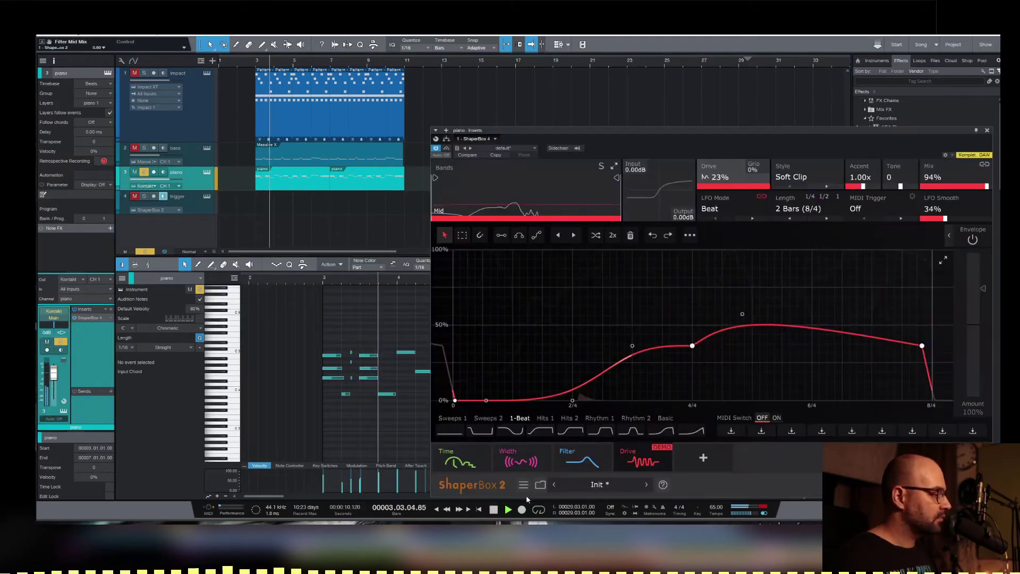
Open the piano's Time shaper and audition its current wave and two other Scratch waves, keeping the stepped one
{"action": "left_click", "coordinate": [581, 429]}
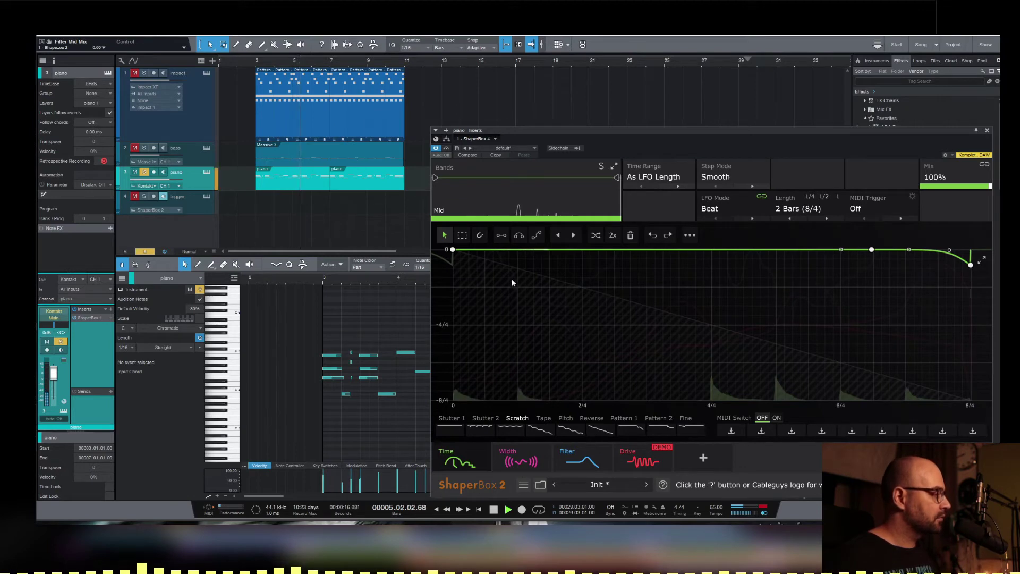
{"action": "key", "text": "space"}
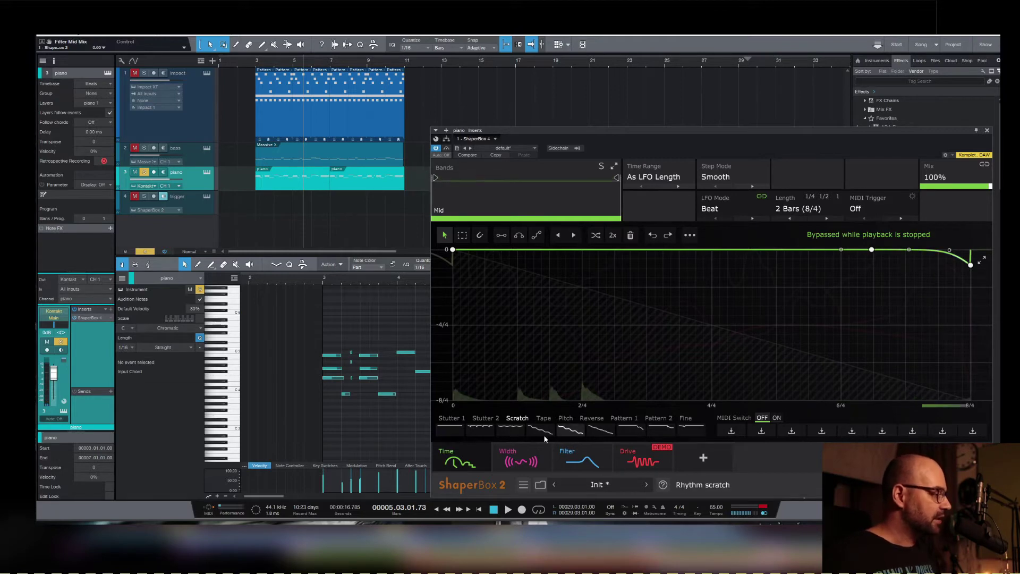
{"action": "left_click", "coordinate": [631, 428]}
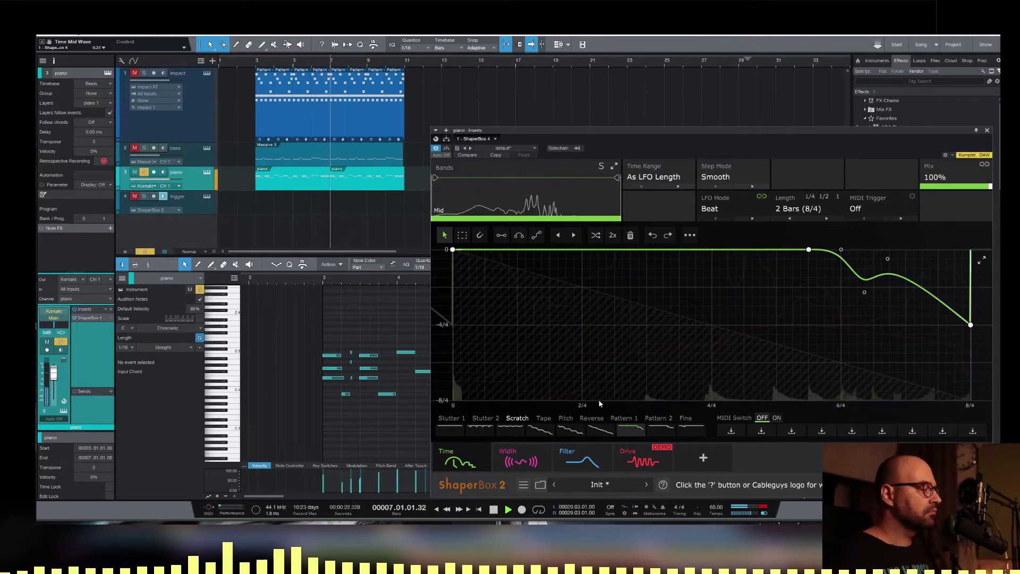
{"action": "left_click", "coordinate": [665, 431]}
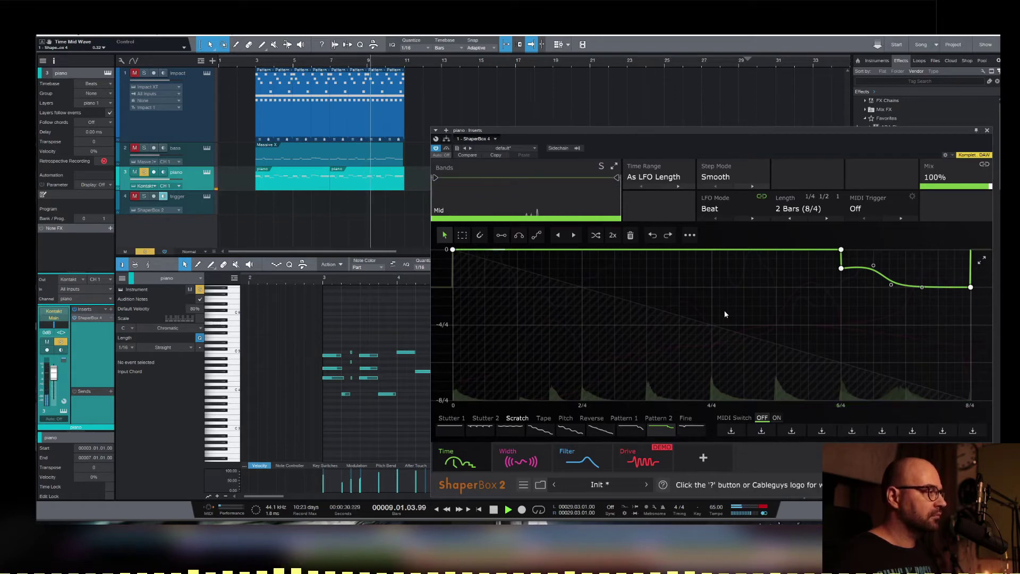
{"action": "key", "text": "space"}
Set the piano Time shaper's LFO length to 1 Bar (4/4) and play the piano from bar 3
{"action": "left_click", "coordinate": [795, 208]}
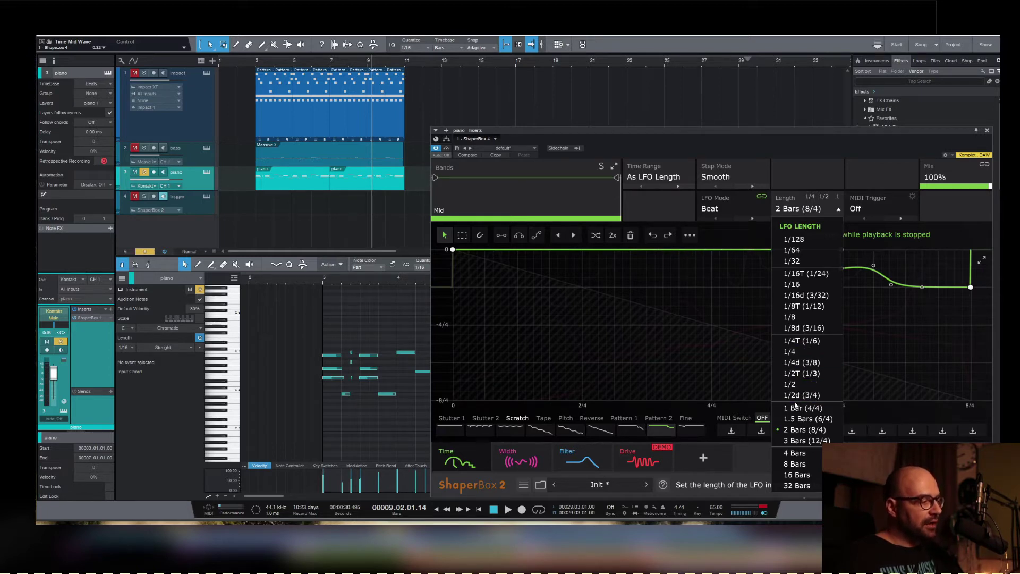
{"action": "left_click", "coordinate": [804, 407]}
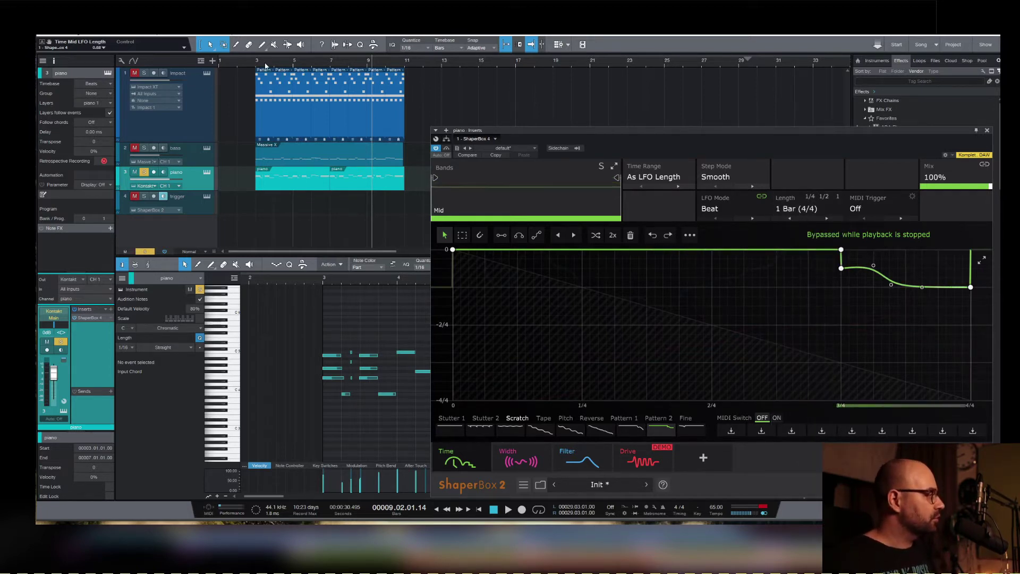
{"action": "key", "text": "space"}
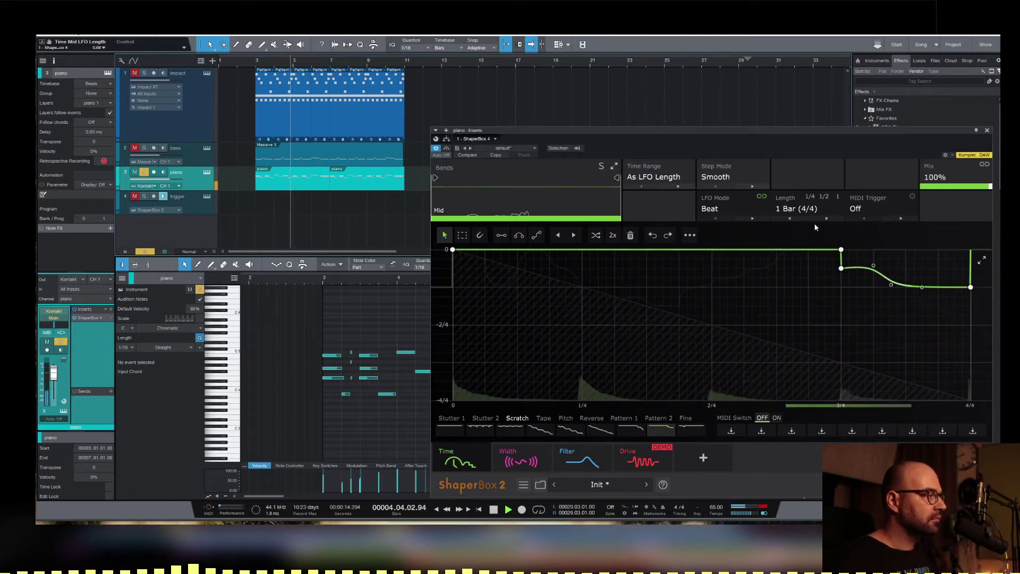
{"action": "key", "text": "space"}
Set the piano Time shaper's LFO length to 2 Bars (8/4) and play the piano from bar 3
{"action": "left_click", "coordinate": [798, 209]}
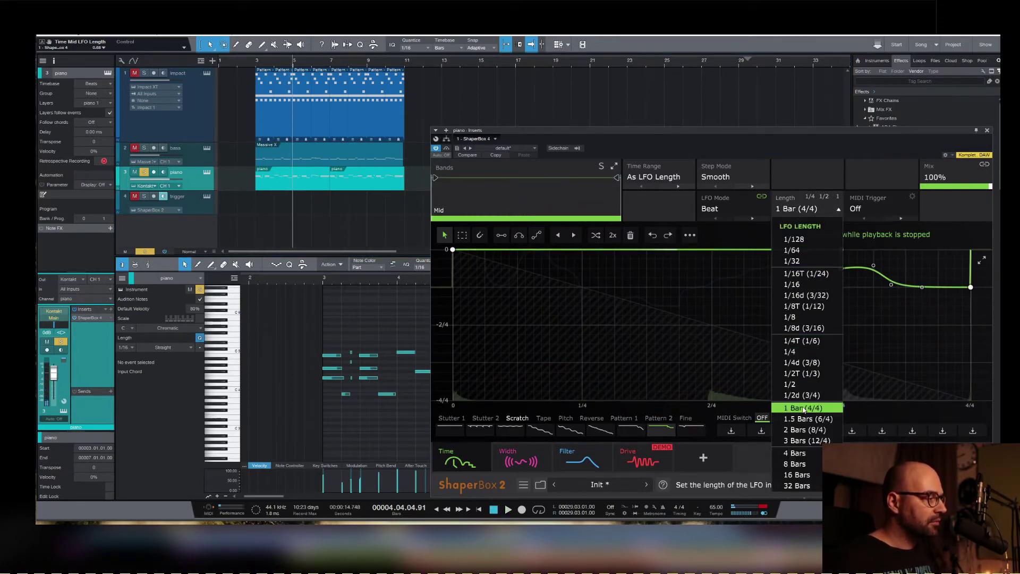
{"action": "left_click", "coordinate": [802, 430]}
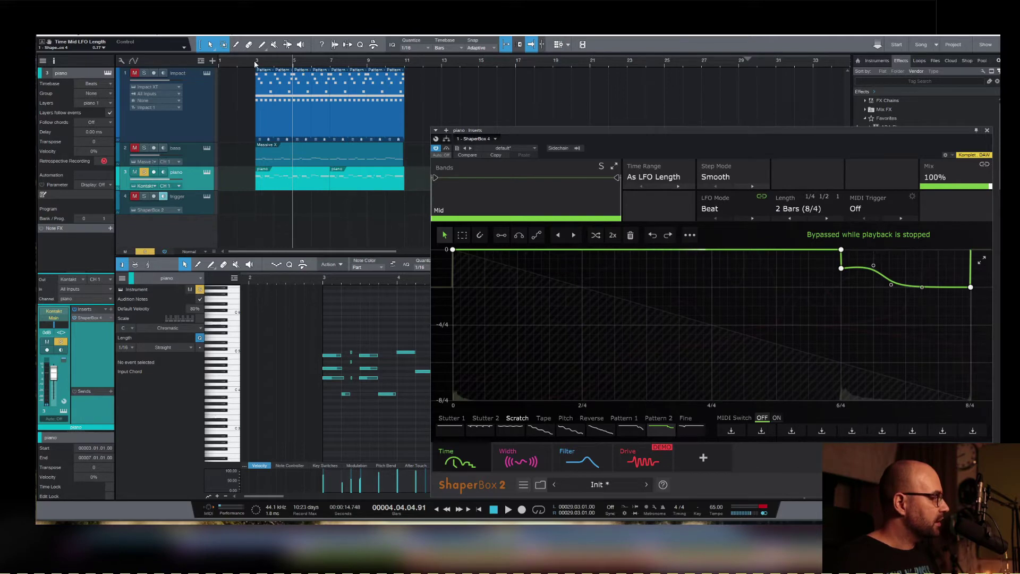
{"action": "key", "text": "space"}
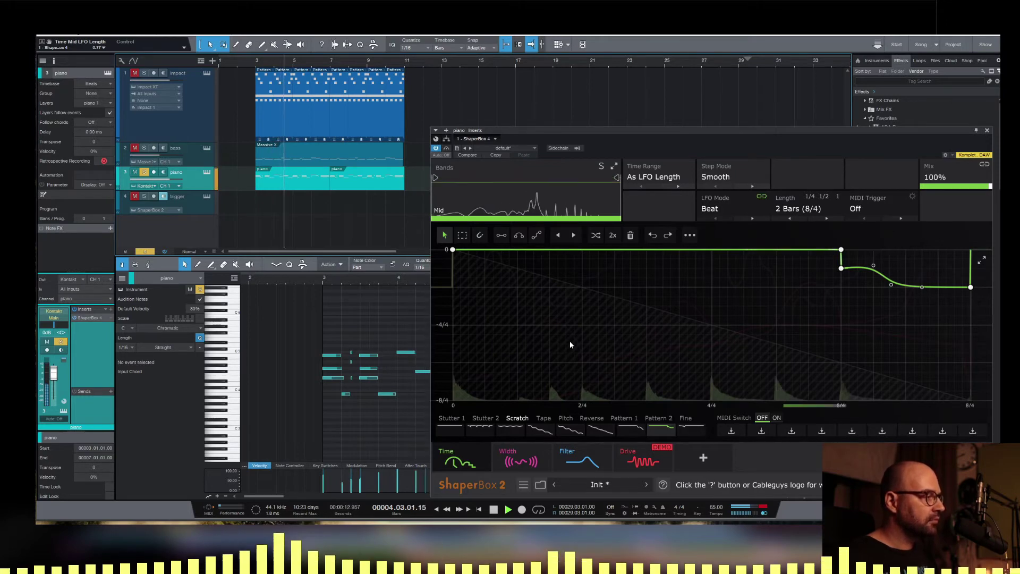
{"action": "key", "text": "space"}
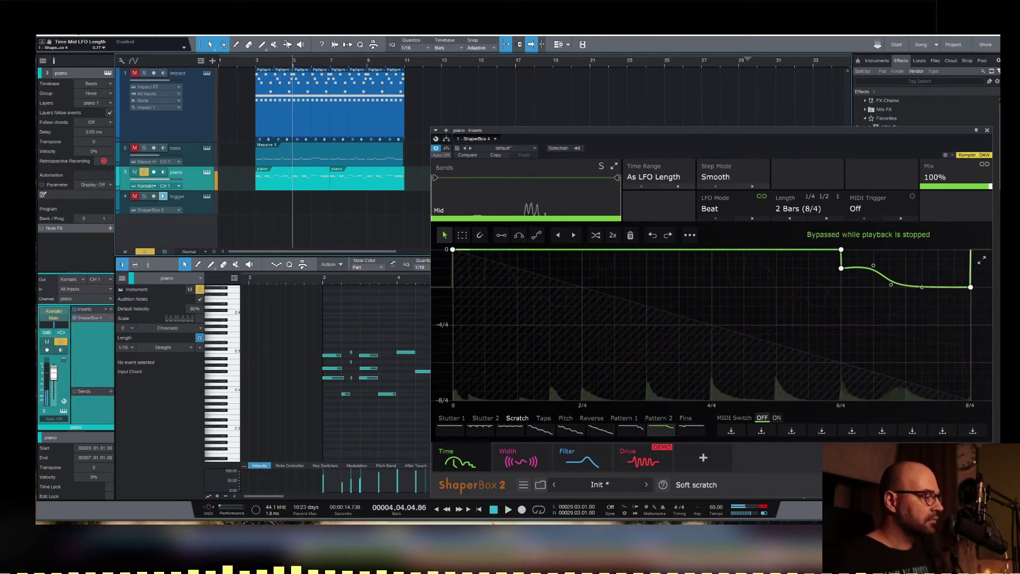
Open the piano's Width shaper, switch it on, and play the piano from bar 3
{"action": "left_click", "coordinate": [509, 465]}
{"action": "left_click", "coordinate": [530, 449]}
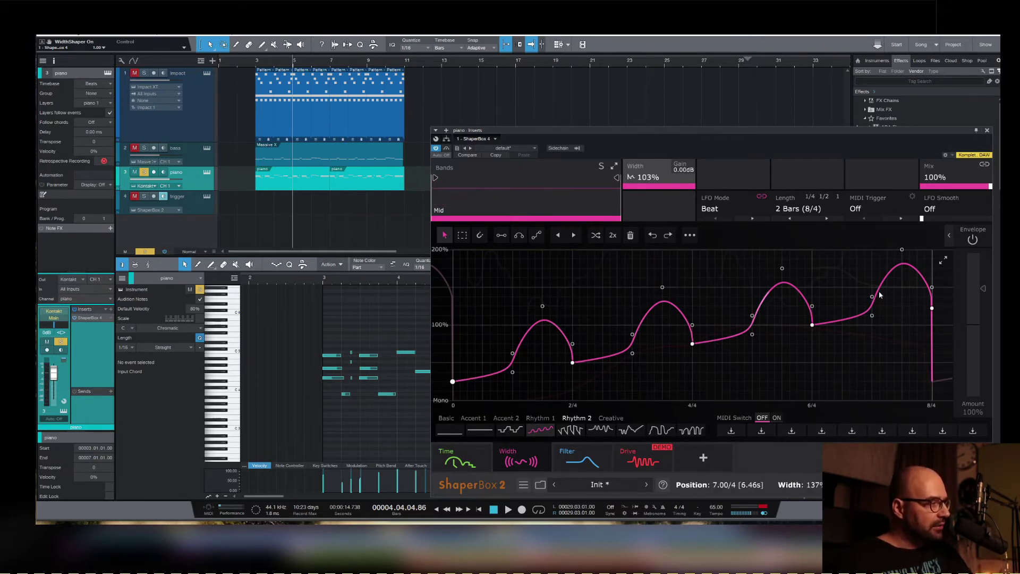
{"action": "left_click", "coordinate": [254, 64]}
{"action": "key", "text": "space"}
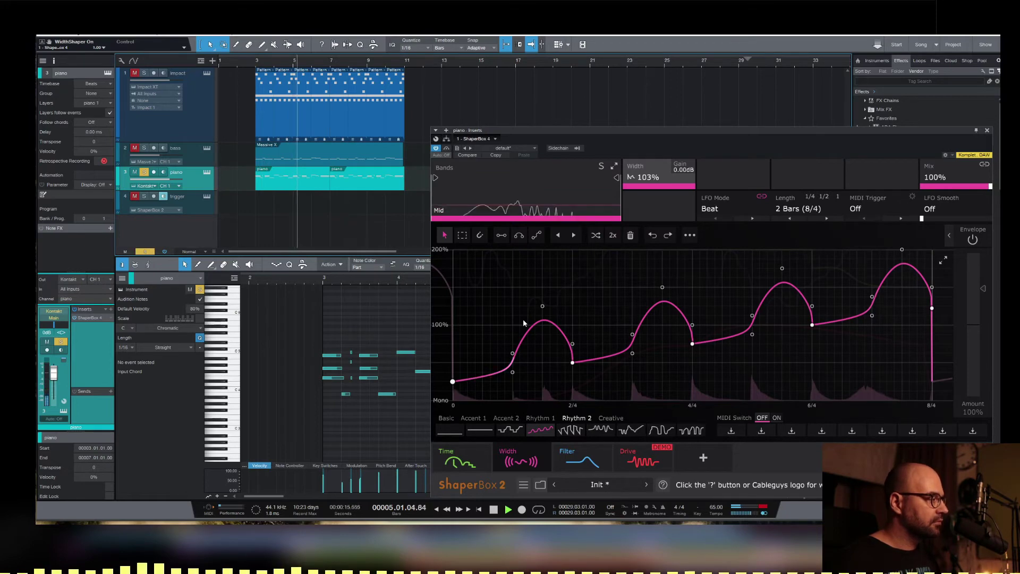
Play the piano from bar 3 with the Filter shaper shown, compare it off and on, and listen with the Drive shaper open
{"action": "left_click", "coordinate": [584, 454]}
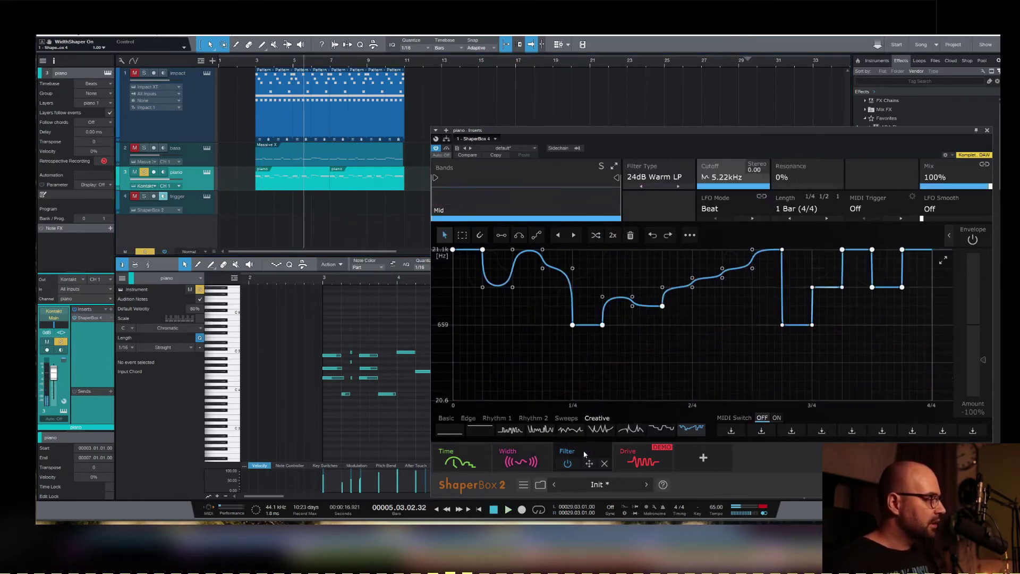
{"action": "left_click", "coordinate": [258, 63]}
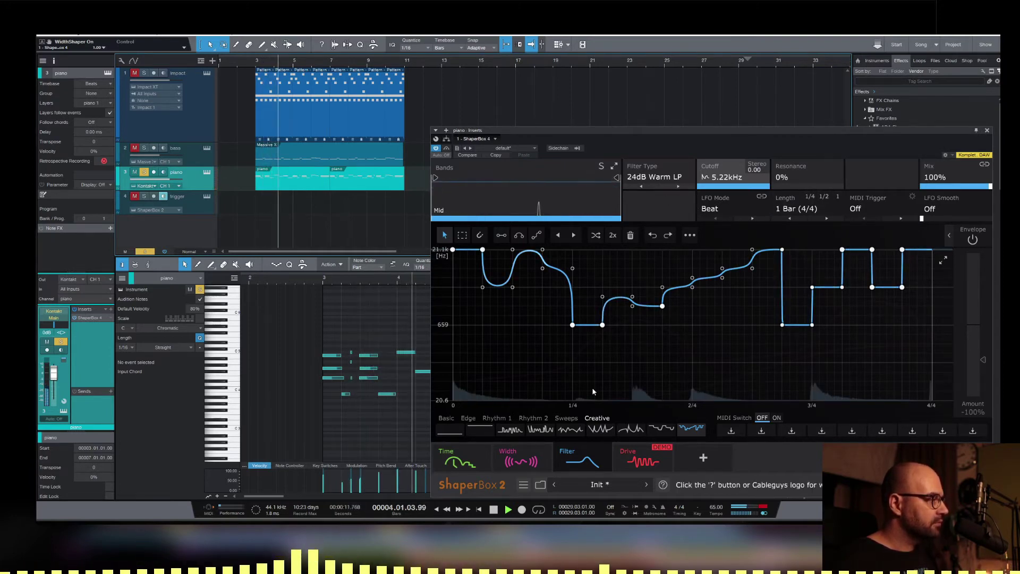
{"action": "mouse_move", "coordinate": [569, 464]}
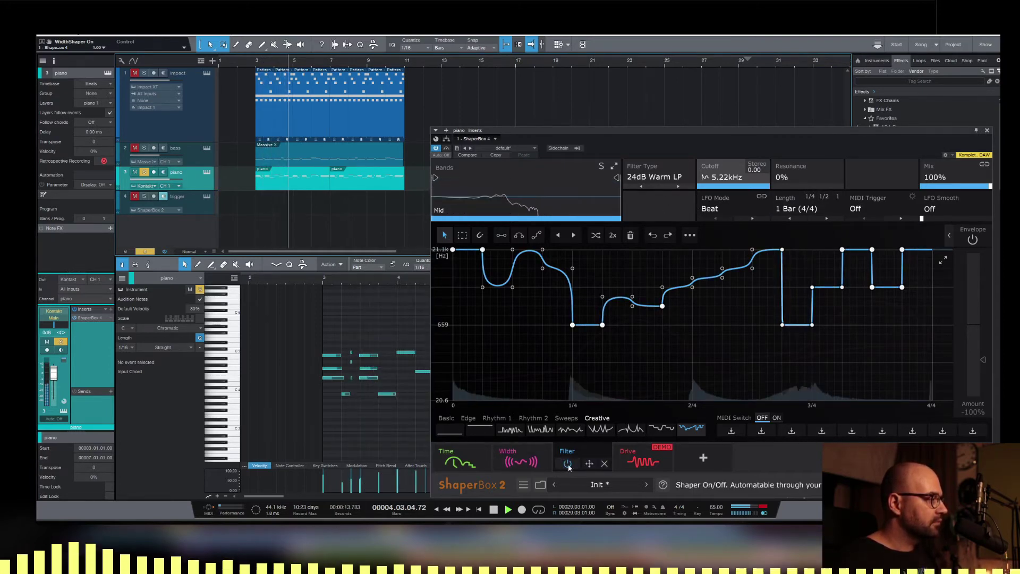
{"action": "left_click", "coordinate": [569, 464]}
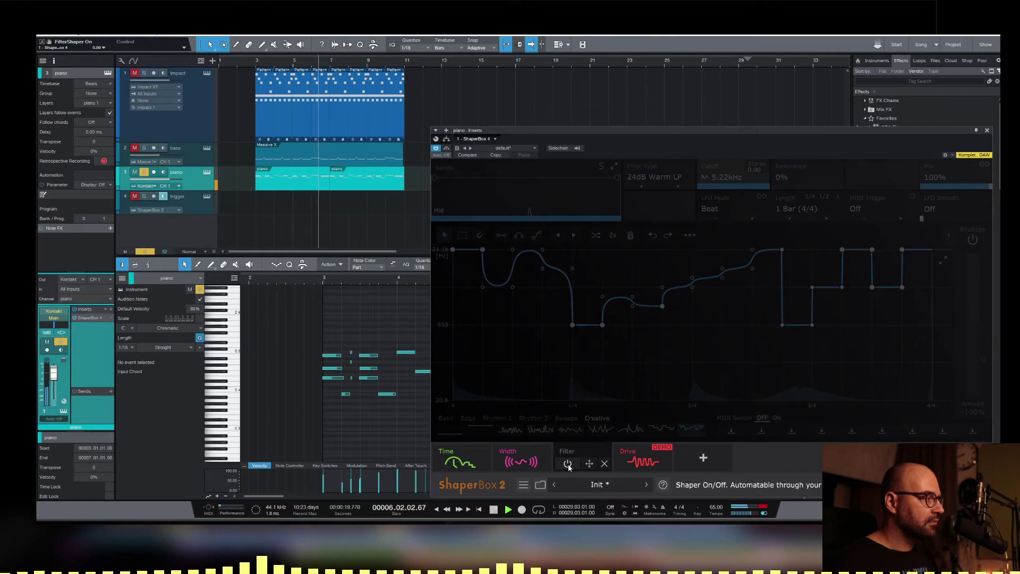
{"action": "left_click", "coordinate": [569, 464]}
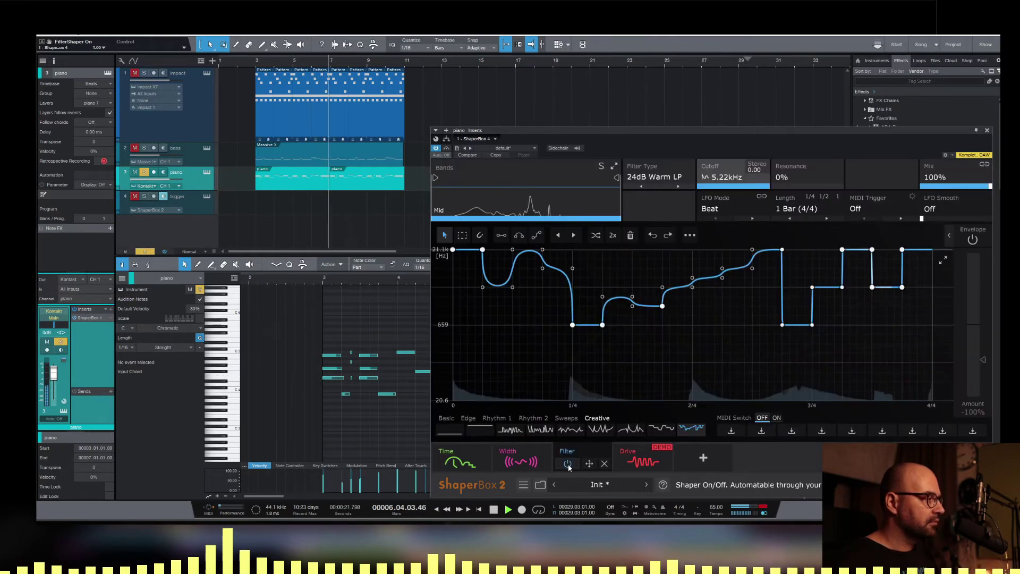
{"action": "left_click", "coordinate": [643, 460]}
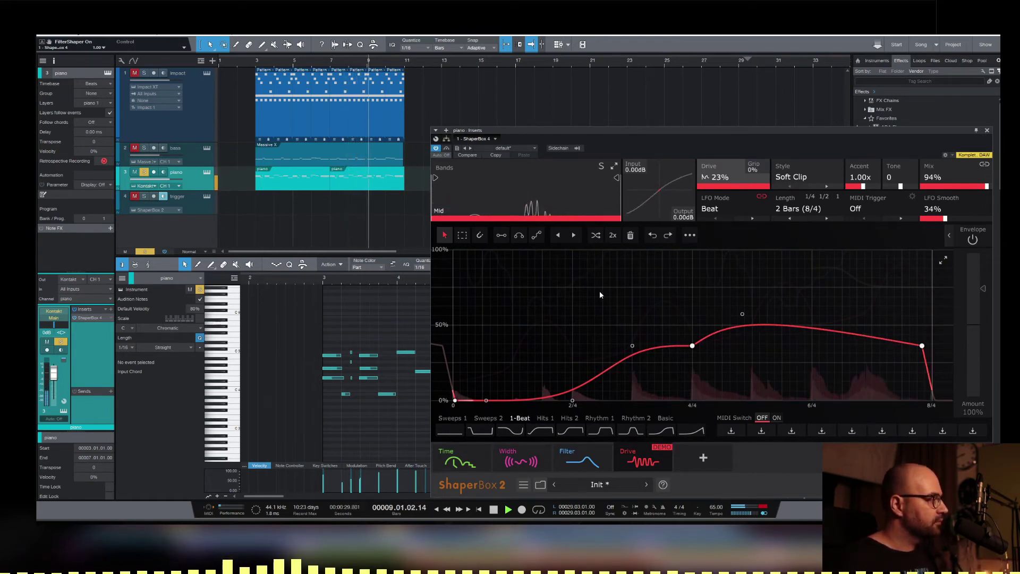
{"action": "key", "text": "space"}
Solo the bass track with its ShaperBox insert open and play it with the Volume shaper shown
{"action": "left_click", "coordinate": [169, 158]}
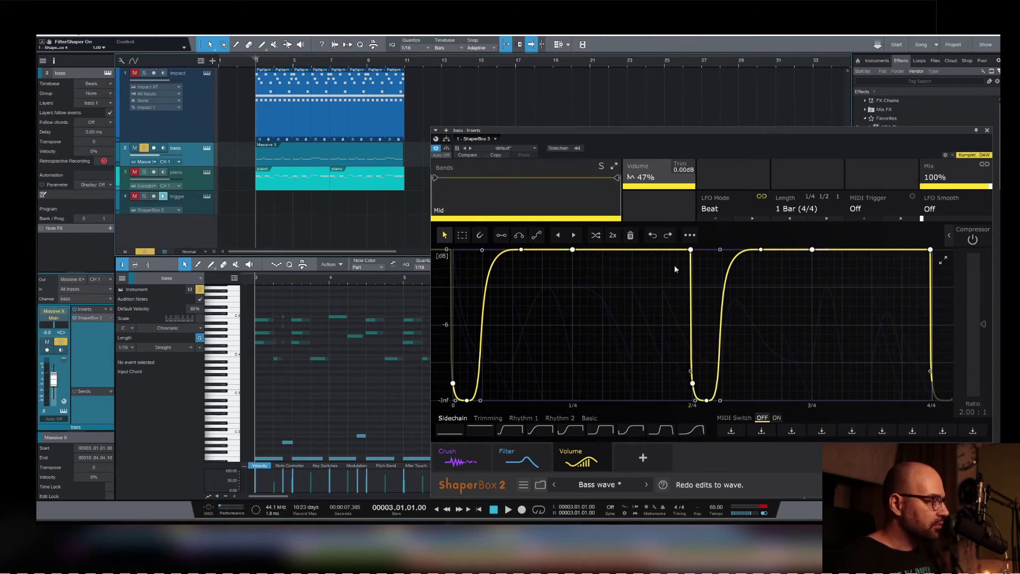
{"action": "key", "text": "space"}
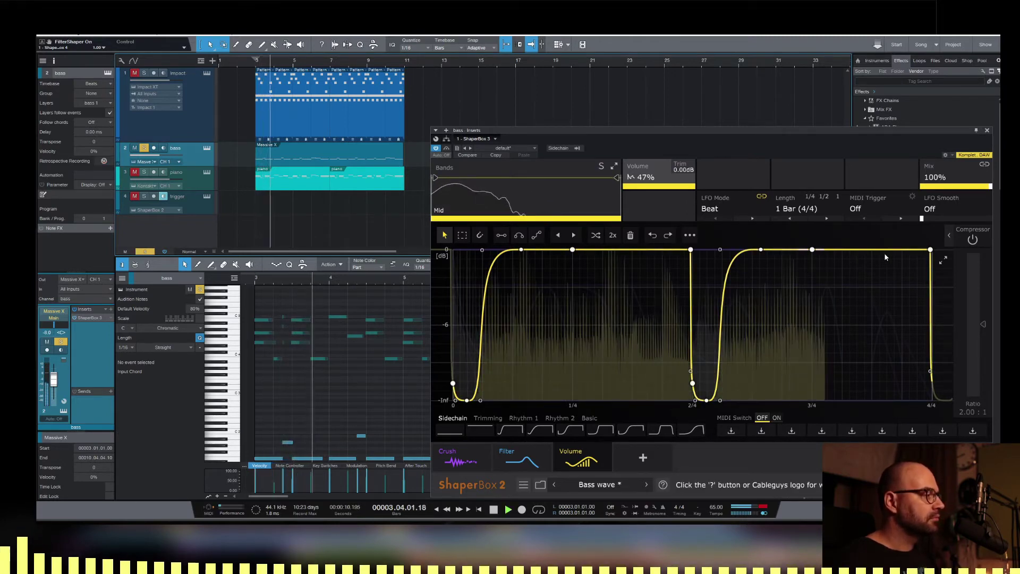
{"action": "key", "text": "space"}
Open the bass's Crush shaper, load the Rhythm 13 wave from Rhythm 2, and play the bass
{"action": "left_click", "coordinate": [460, 453]}
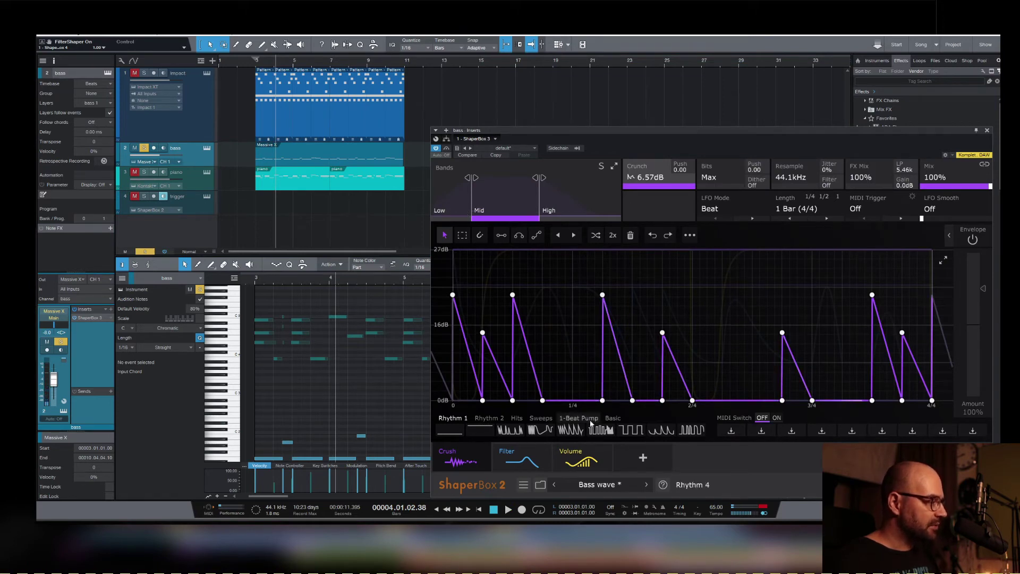
{"action": "left_click", "coordinate": [501, 421]}
{"action": "left_click", "coordinate": [662, 431]}
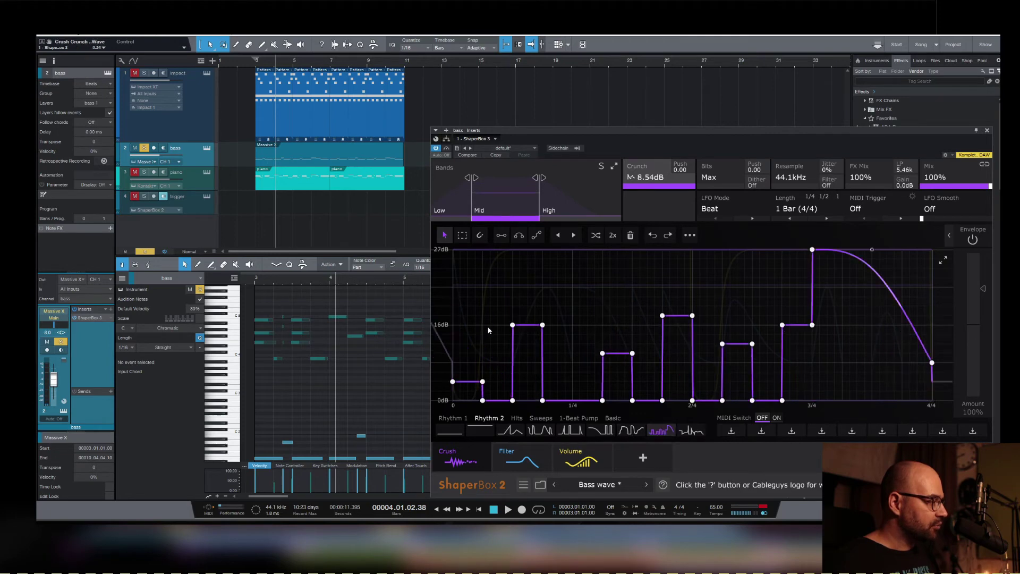
{"action": "key", "text": "space"}
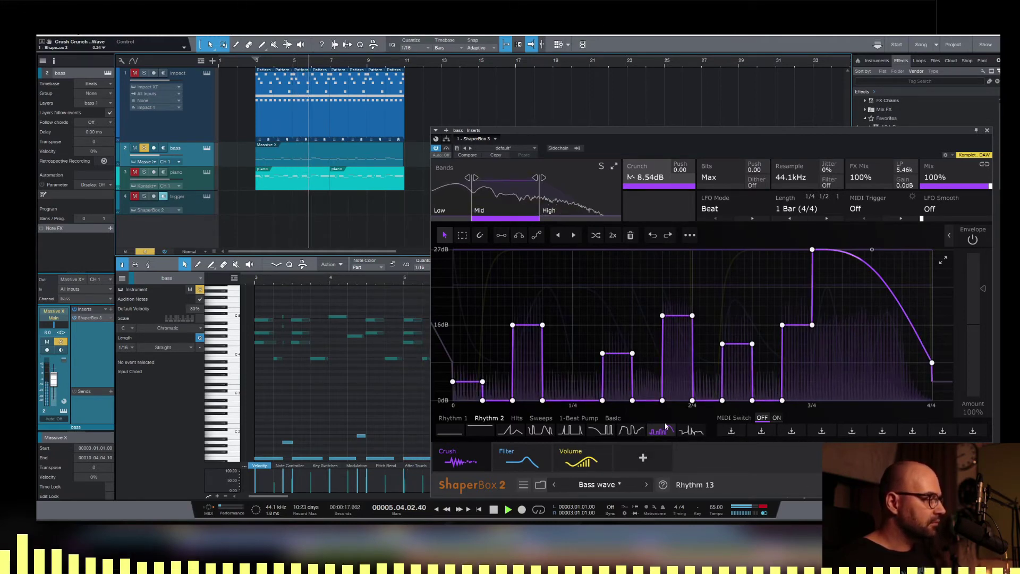
Audition the last Rhythm 2 wave and the second-to-last Sweeps wave in the bass's Crush shaper
{"action": "left_click", "coordinate": [689, 430]}
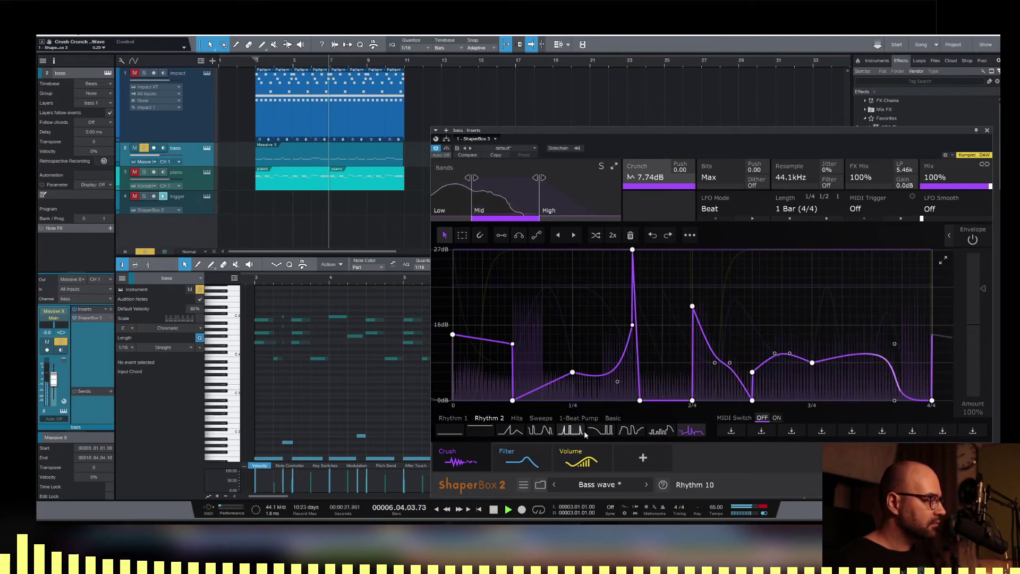
{"action": "left_click", "coordinate": [541, 418]}
{"action": "left_click", "coordinate": [663, 430]}
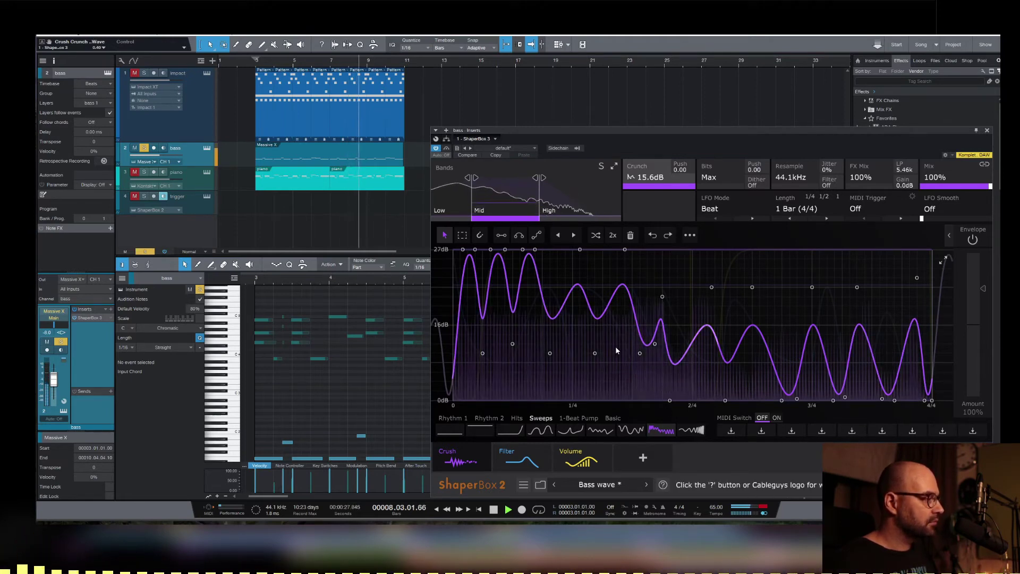
{"action": "key", "text": "space"}
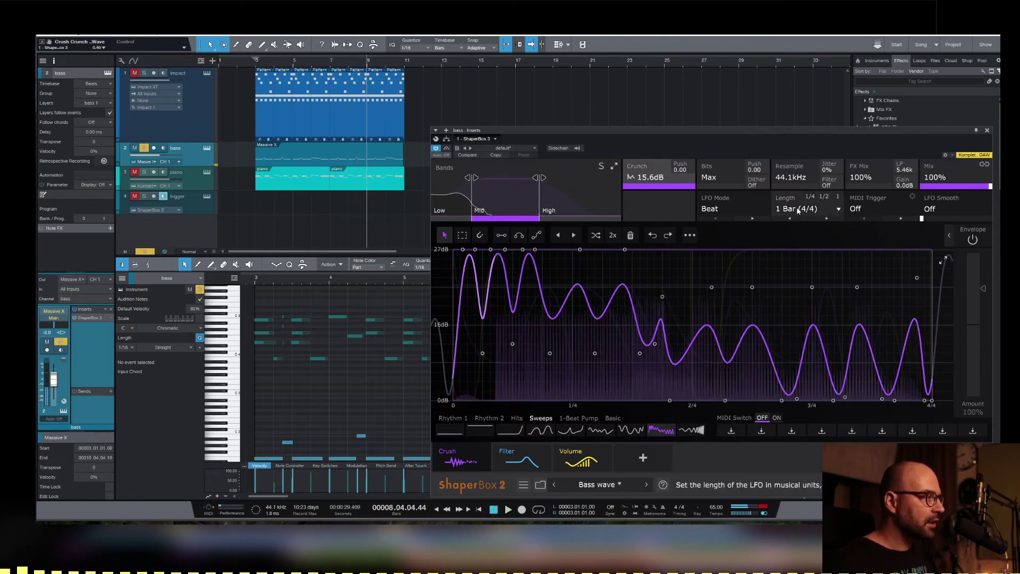
Set the Crush shaper's LFO length to 1/2 and play the bass
{"action": "left_click", "coordinate": [781, 210]}
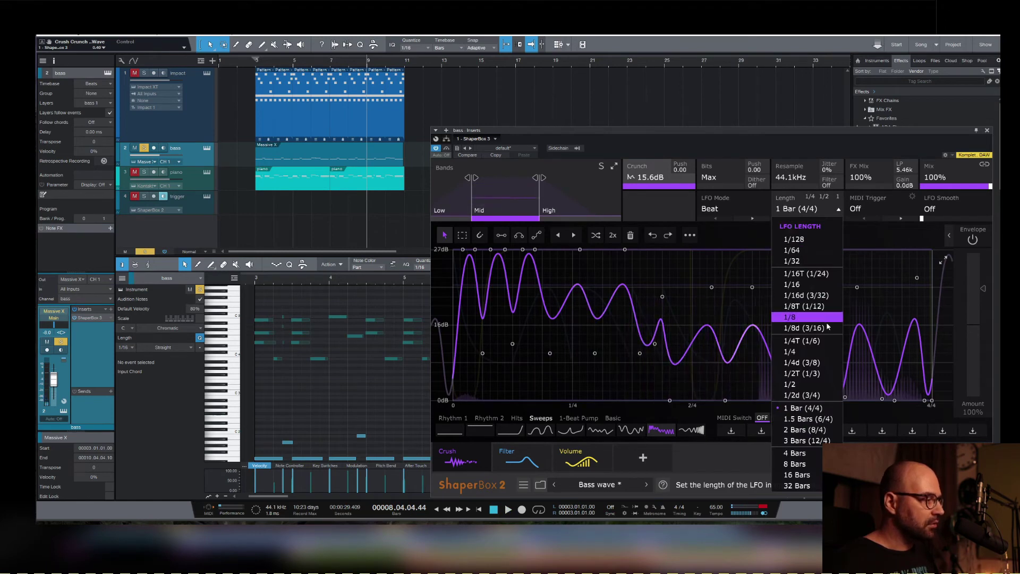
{"action": "left_click", "coordinate": [794, 392]}
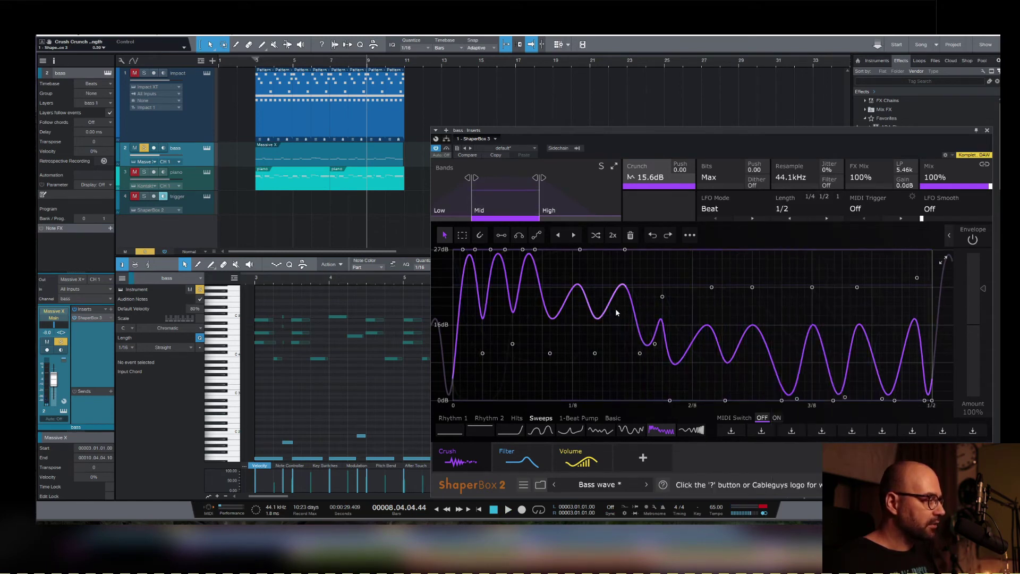
{"action": "key", "text": "space"}
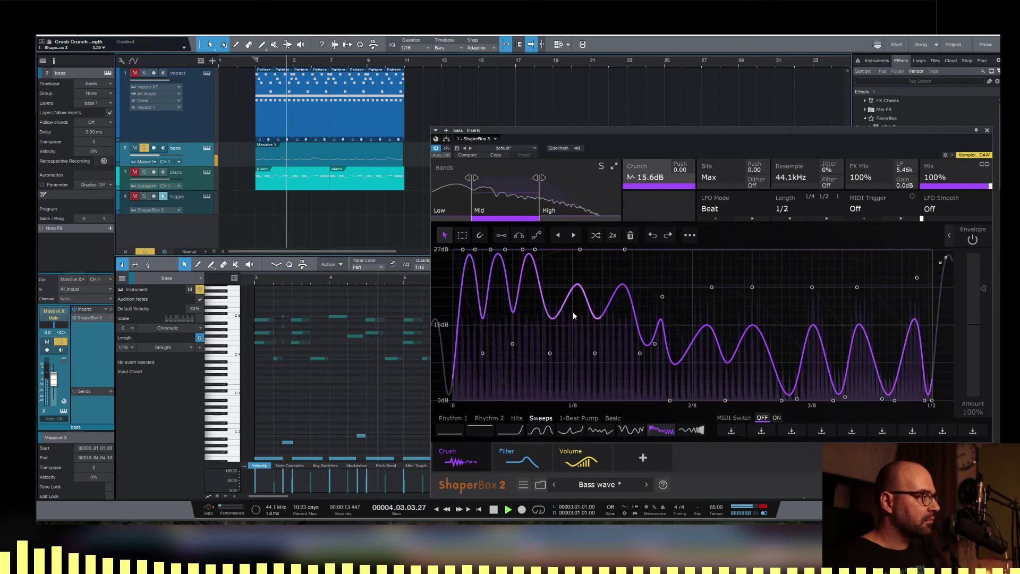
Inspect the Crush shaper's frequency bands while playing the bass from bar 3, ending on the Mid band
{"action": "mouse_move", "coordinate": [509, 213]}
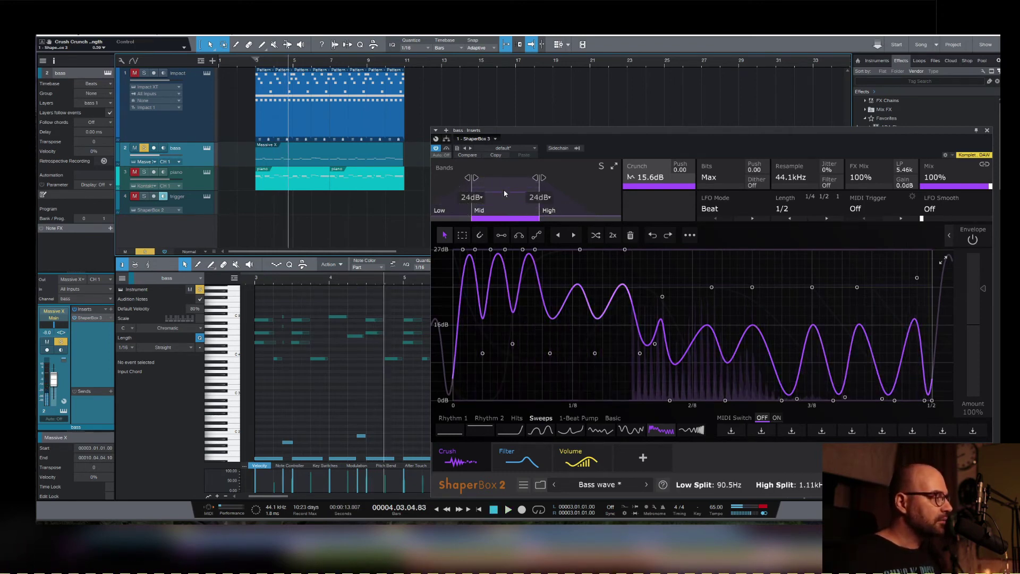
{"action": "left_click", "coordinate": [446, 207]}
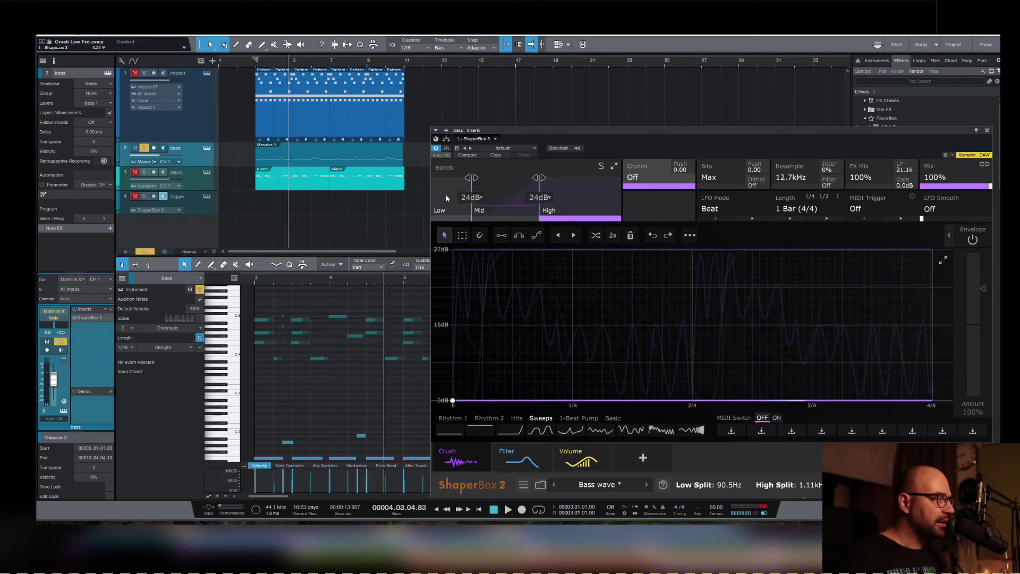
{"action": "left_click", "coordinate": [253, 64]}
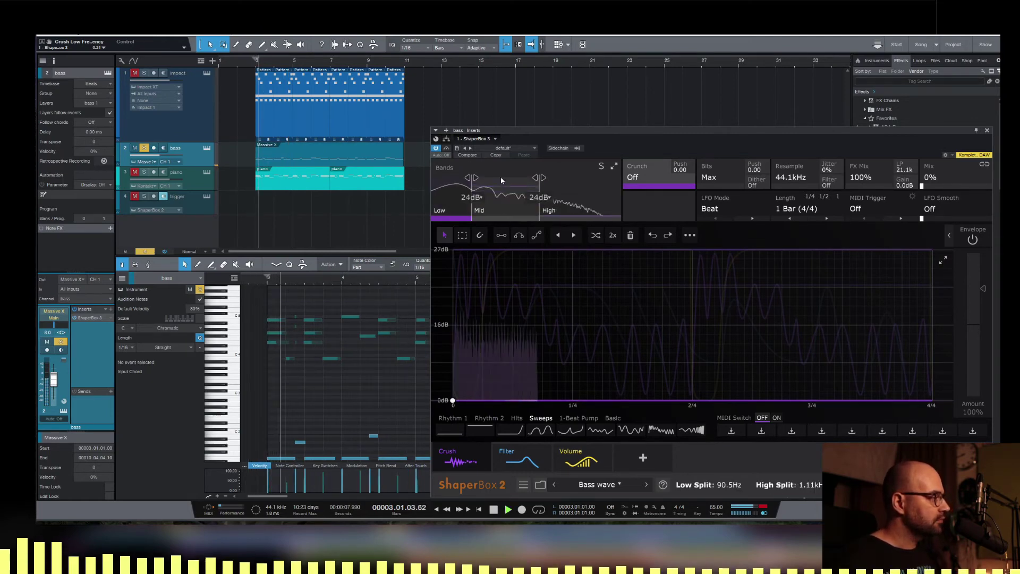
{"action": "left_click", "coordinate": [488, 206]}
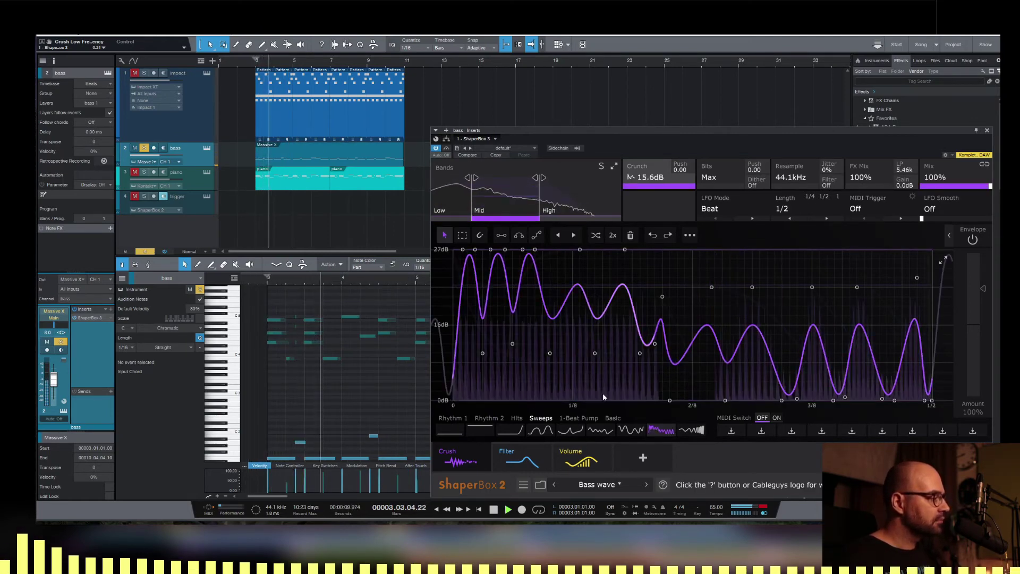
Load the Rhythm 13 wave into the Crush shaper's Mid band, reshape its early and middle pulses by raising their points, and play the bass
{"action": "left_click", "coordinate": [489, 418]}
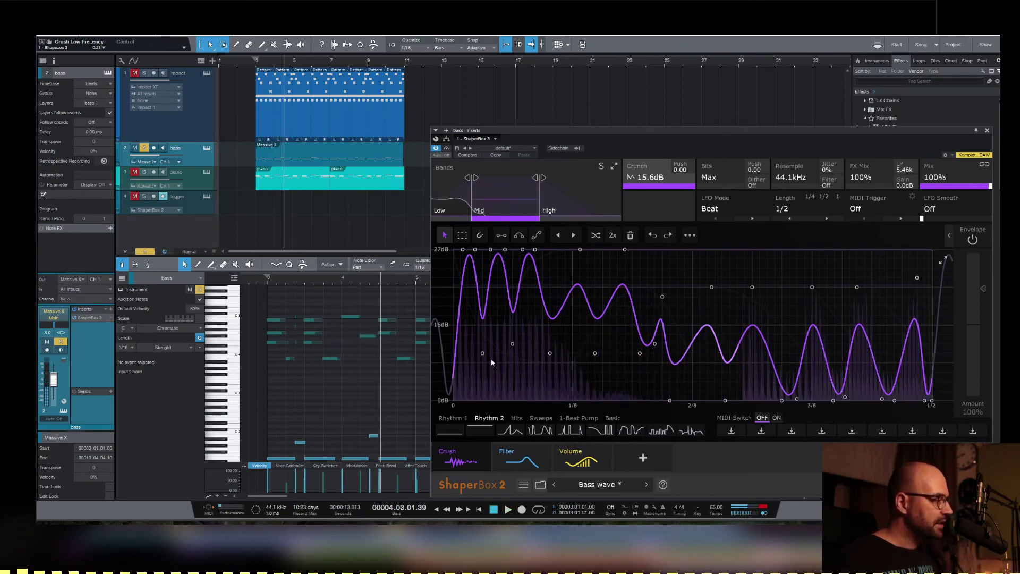
{"action": "left_click", "coordinate": [662, 430]}
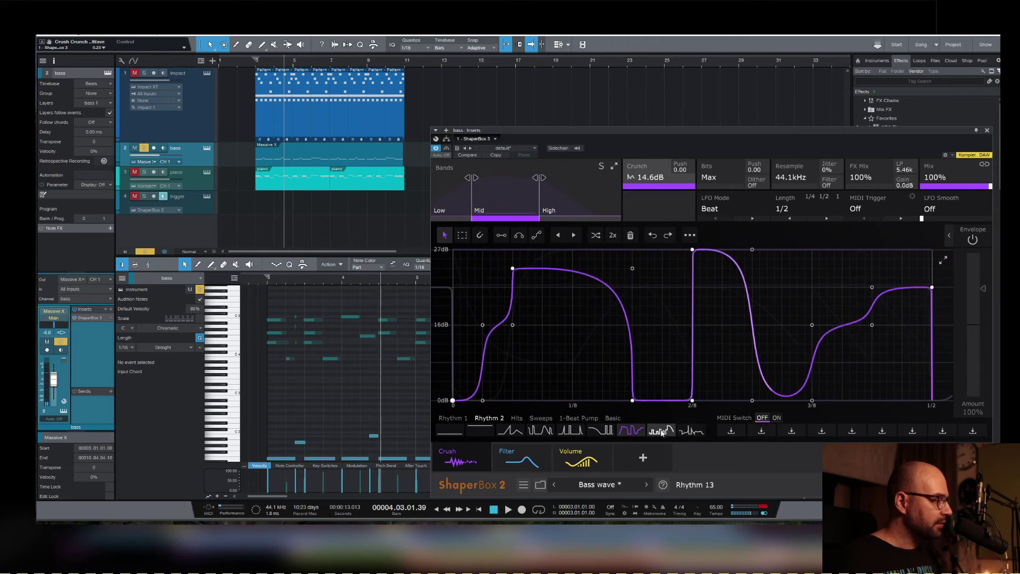
{"action": "left_click_drag", "start_coordinate": [545, 326], "coordinate": [542, 273]}
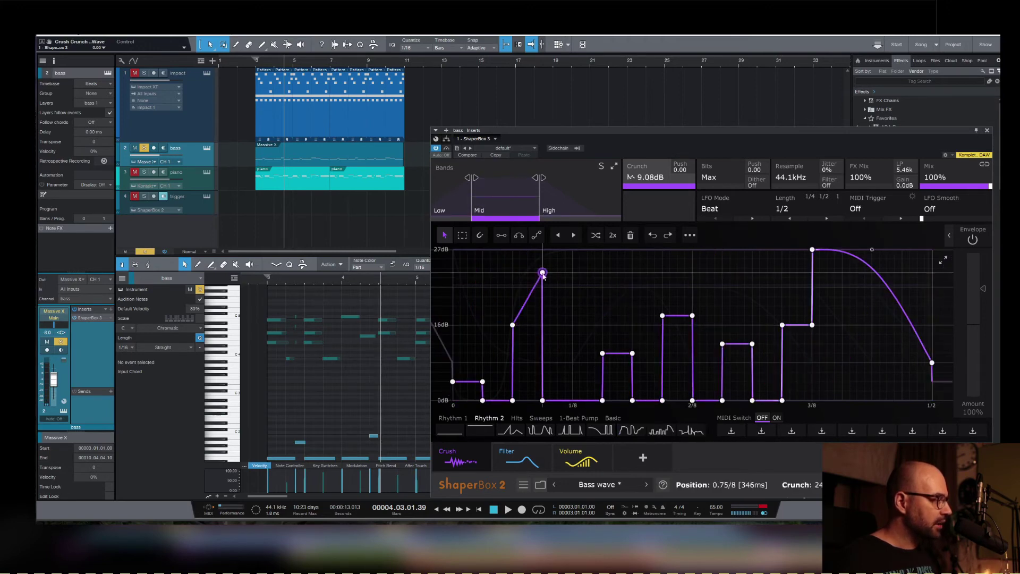
{"action": "left_click_drag", "start_coordinate": [513, 325], "coordinate": [513, 275]}
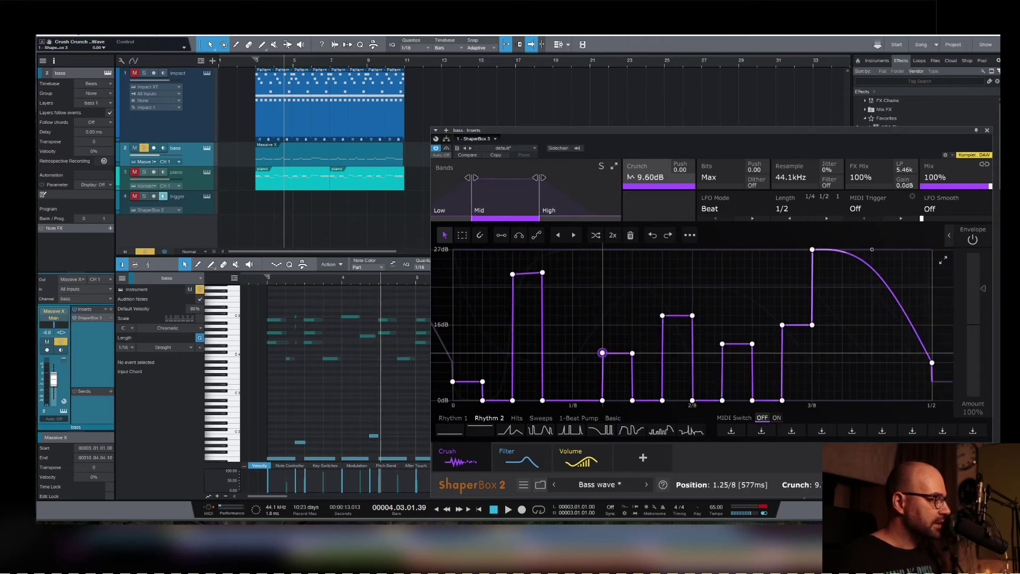
{"action": "left_click_drag", "start_coordinate": [632, 353], "coordinate": [662, 275]}
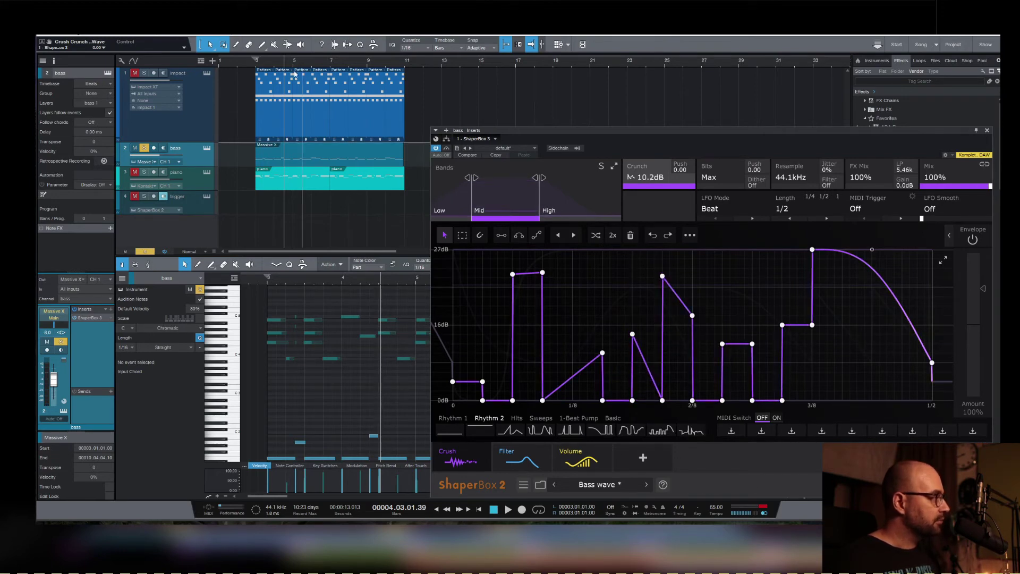
{"action": "key", "text": "space"}
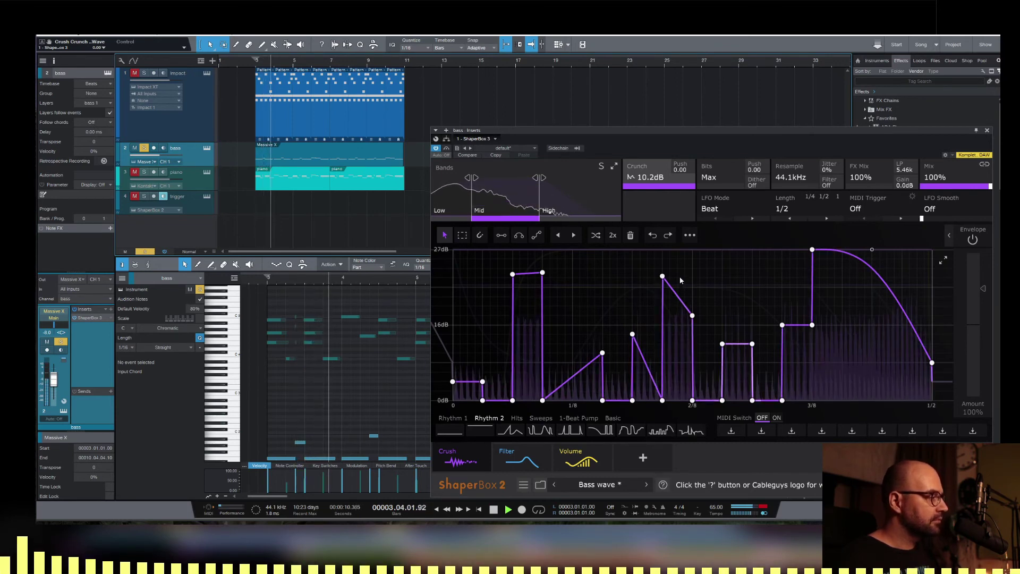
Open the bass's Filter shaper and play the bass from bar 3
{"action": "left_click", "coordinate": [526, 453]}
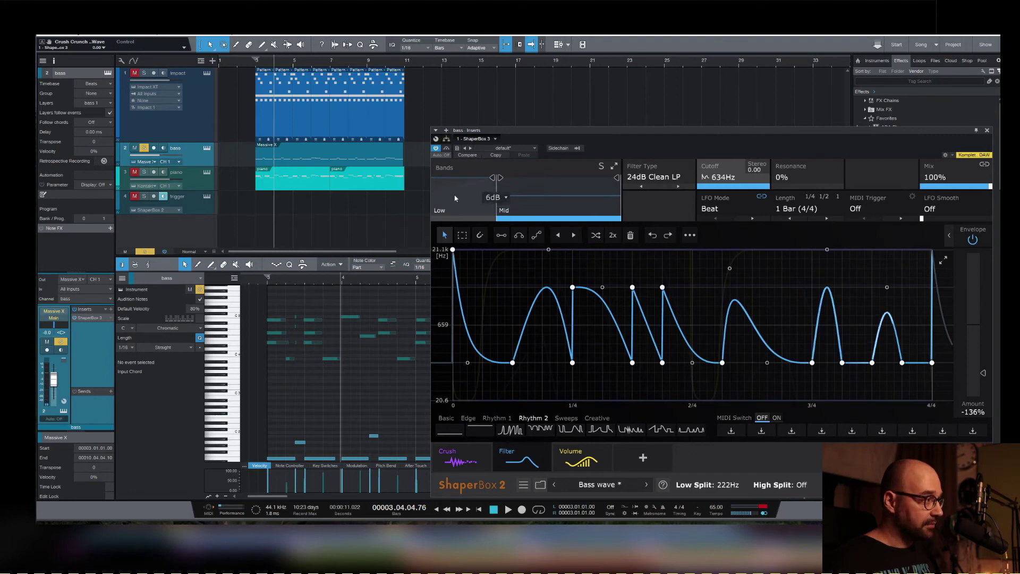
{"action": "left_click", "coordinate": [260, 66]}
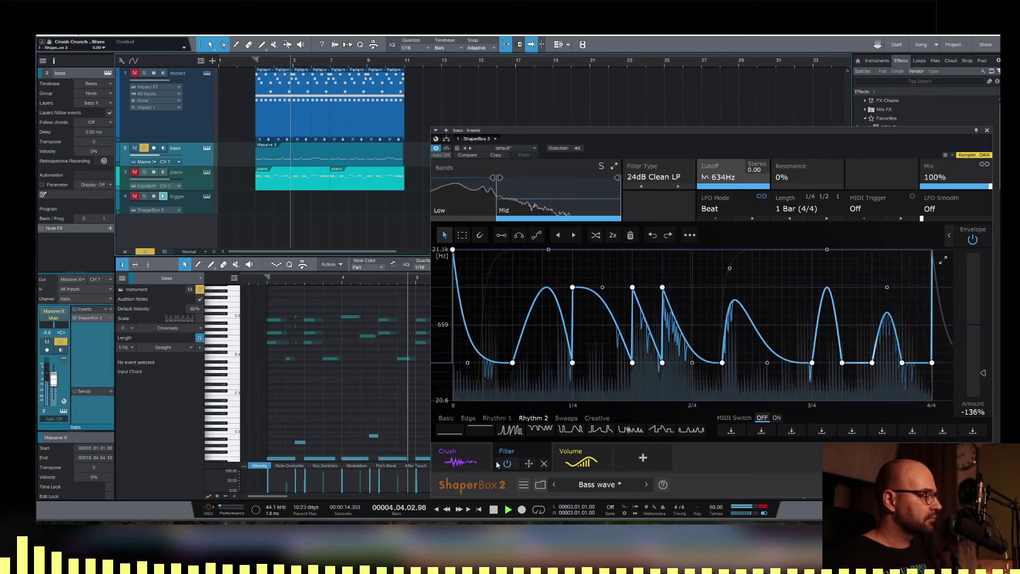
Compare the playing bass with and without its Filter shaper, and with the whole ShaperBox 2 insert bypassed and active
{"action": "left_click", "coordinate": [508, 463]}
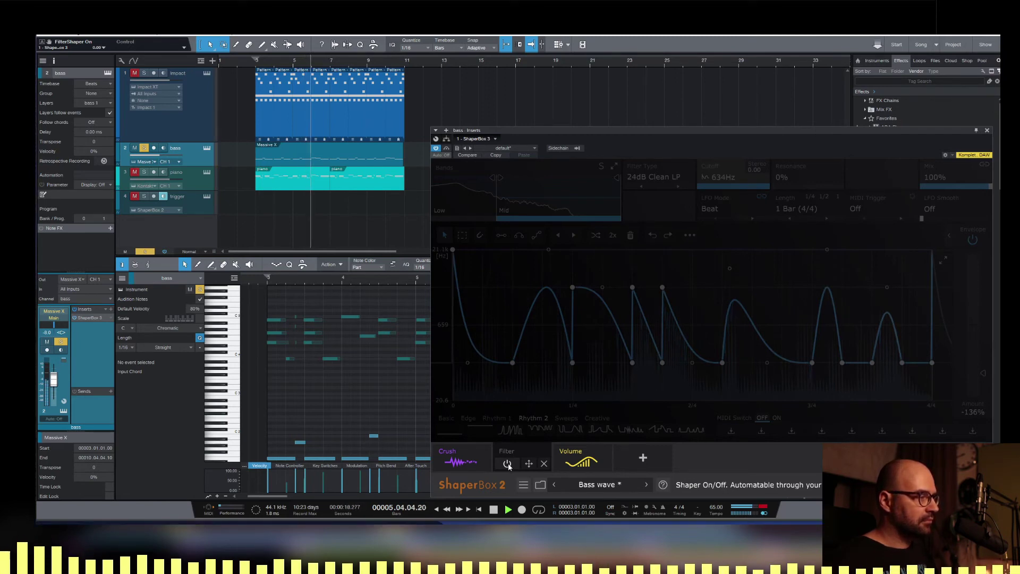
{"action": "left_click", "coordinate": [508, 463]}
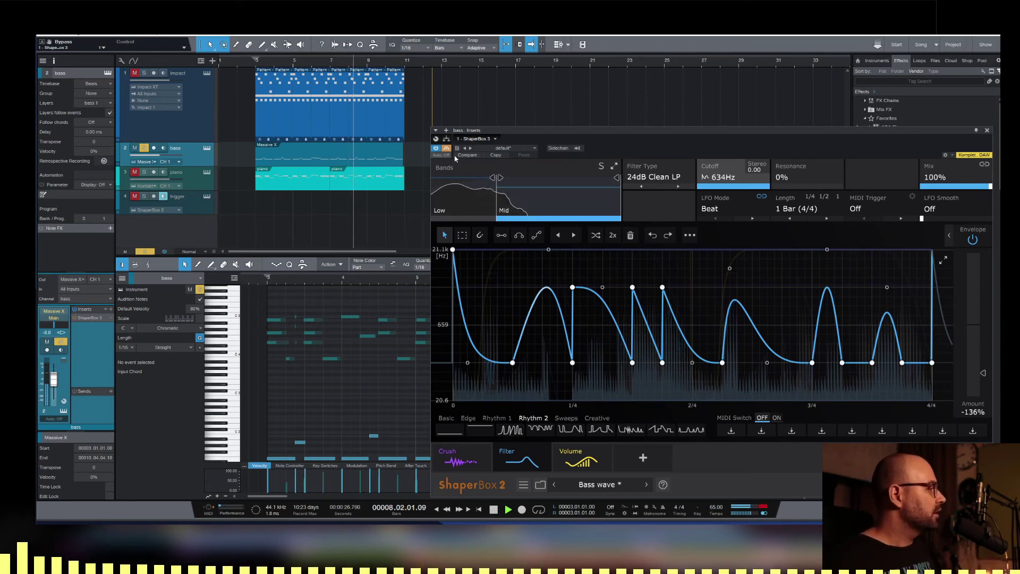
{"action": "left_click_drag", "start_coordinate": [528, 135], "coordinate": [512, 124]}
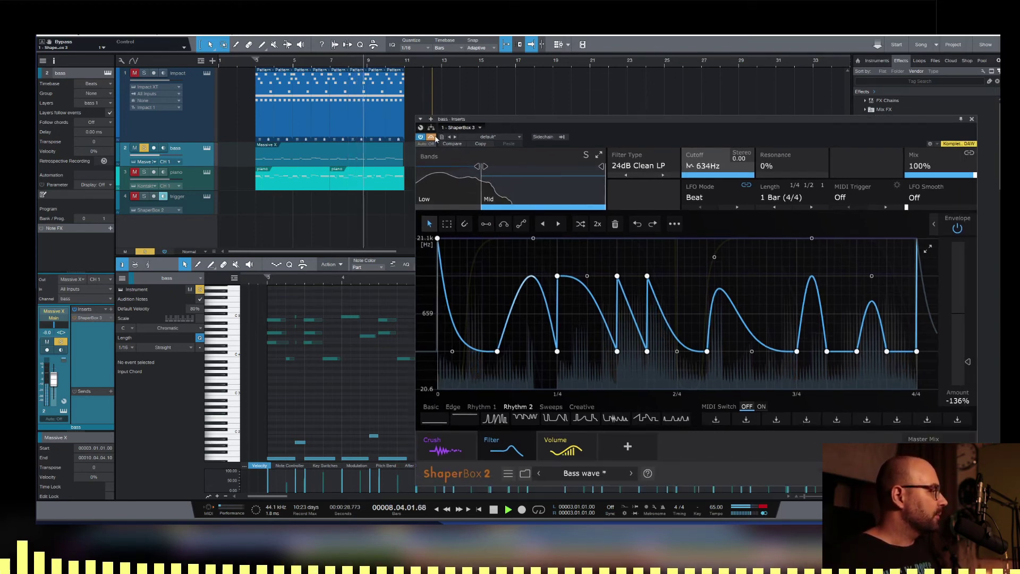
{"action": "left_click", "coordinate": [435, 138]}
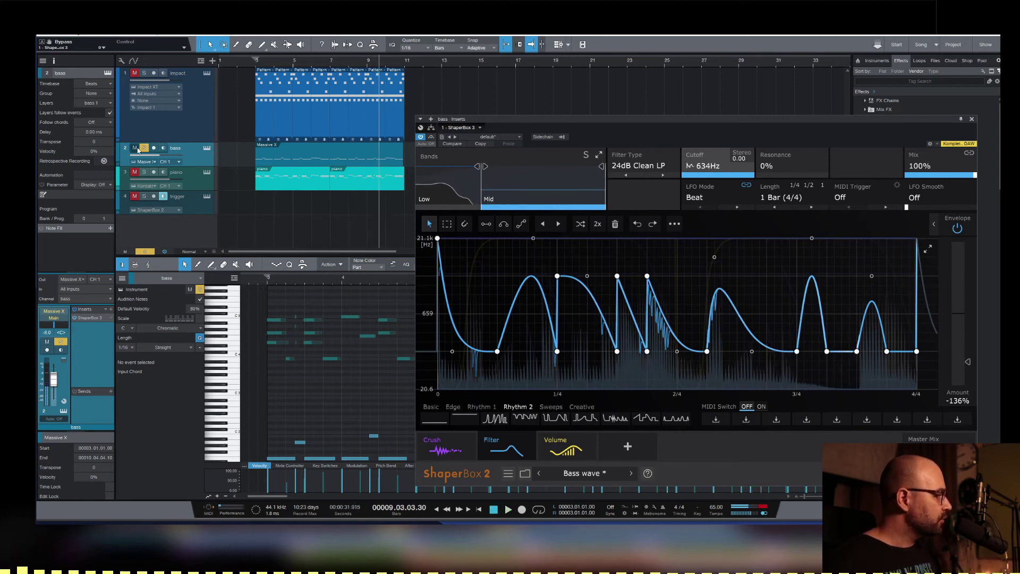
Unsolo the bass, bring up the Impact drum track's ShaperBox 2, and select the trigger track that feeds its MIDI wave switching
{"action": "left_click", "coordinate": [144, 148]}
{"action": "left_click", "coordinate": [160, 125]}
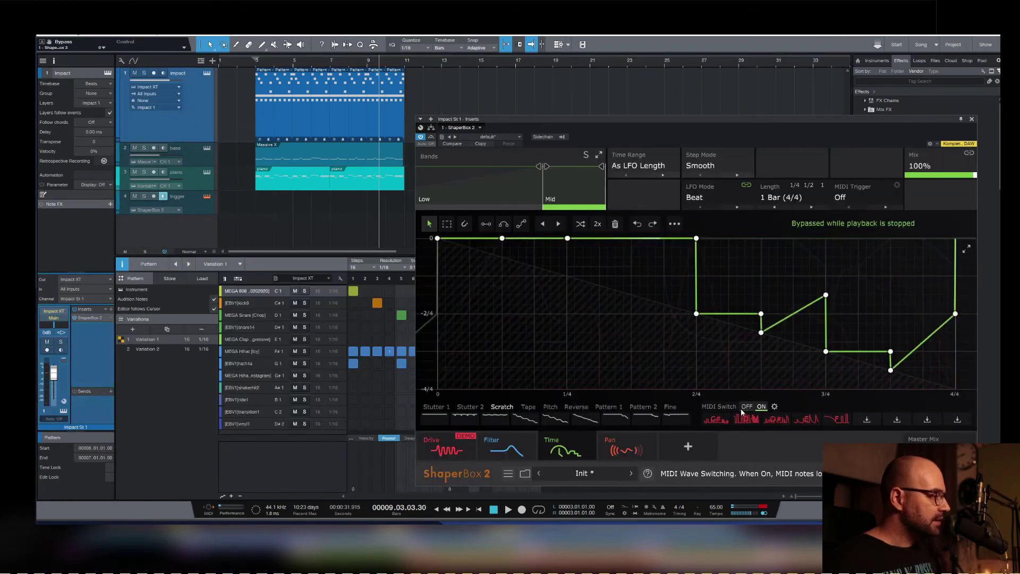
{"action": "left_click_drag", "start_coordinate": [733, 121], "coordinate": [667, 83]}
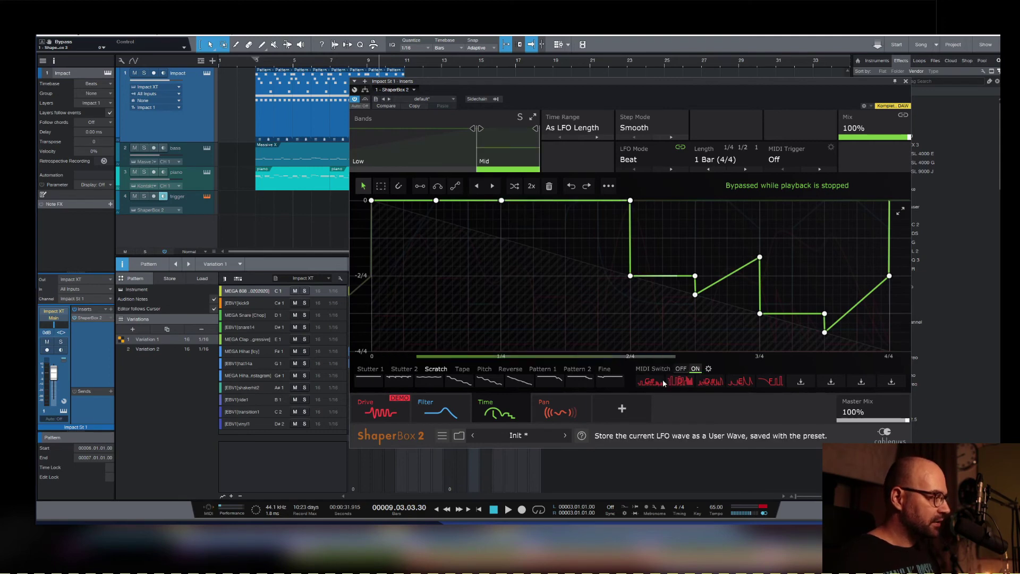
{"action": "mouse_move", "coordinate": [653, 386]}
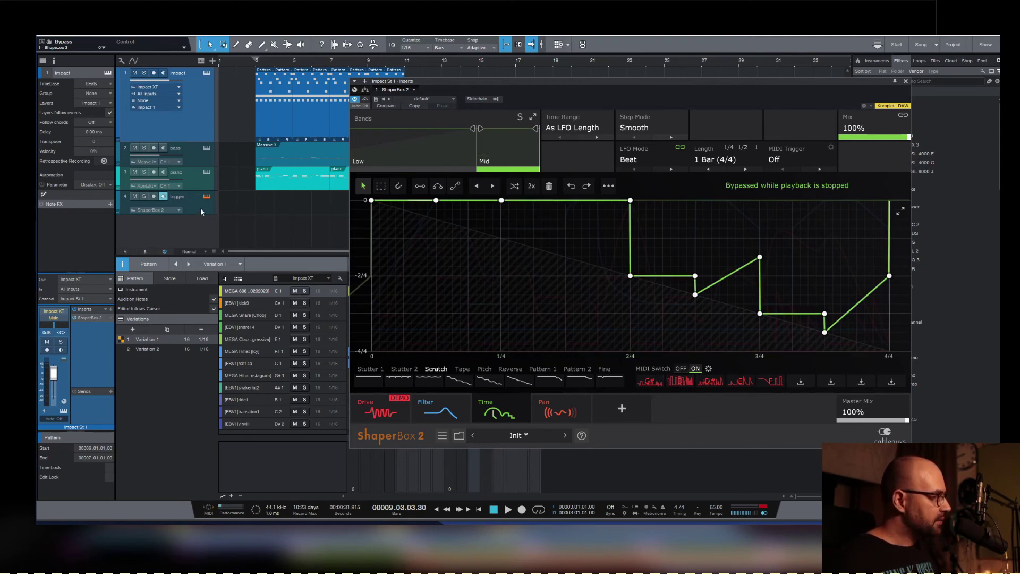
{"action": "left_click", "coordinate": [200, 209]}
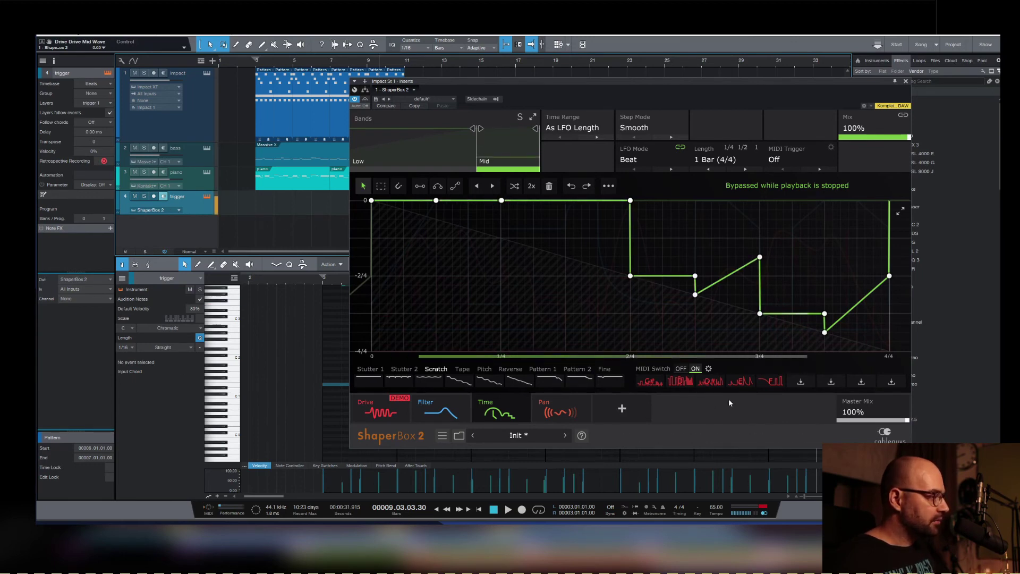
Open the drums' Drive shaper and play from bar 3 with the Impact and trigger tracks soloed
{"action": "left_click", "coordinate": [380, 403]}
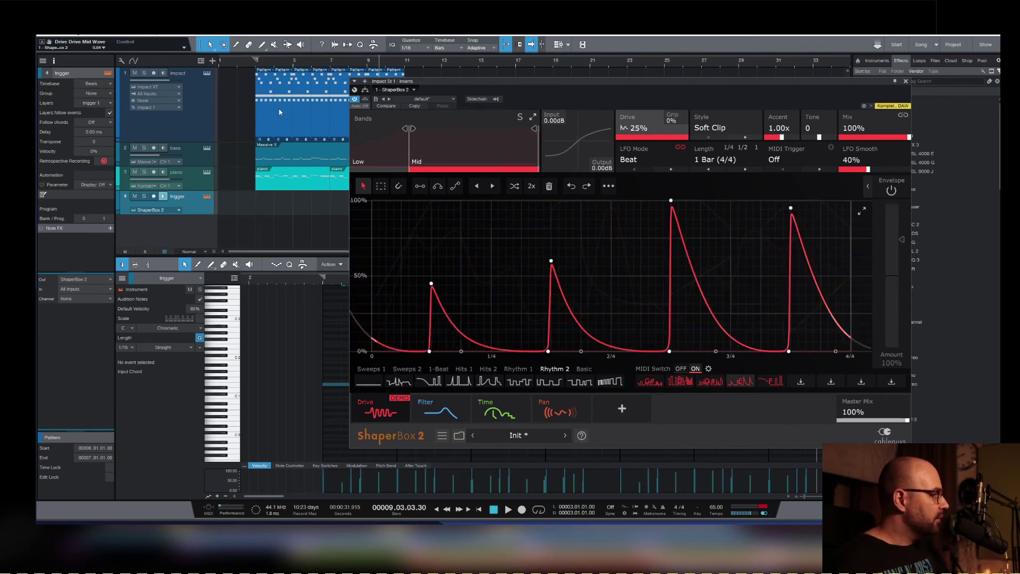
{"action": "key", "text": "space"}
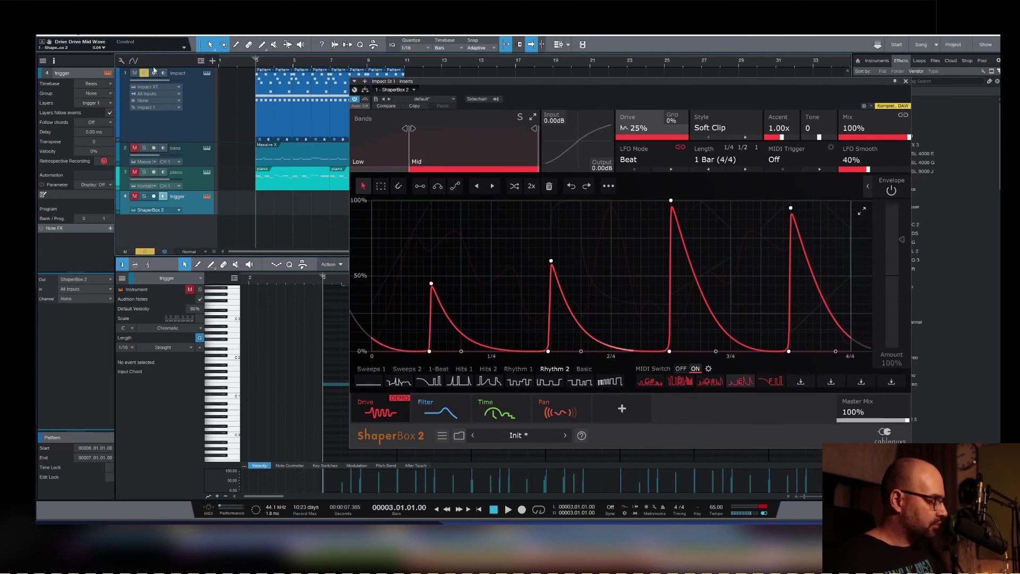
{"action": "key", "text": "space"}
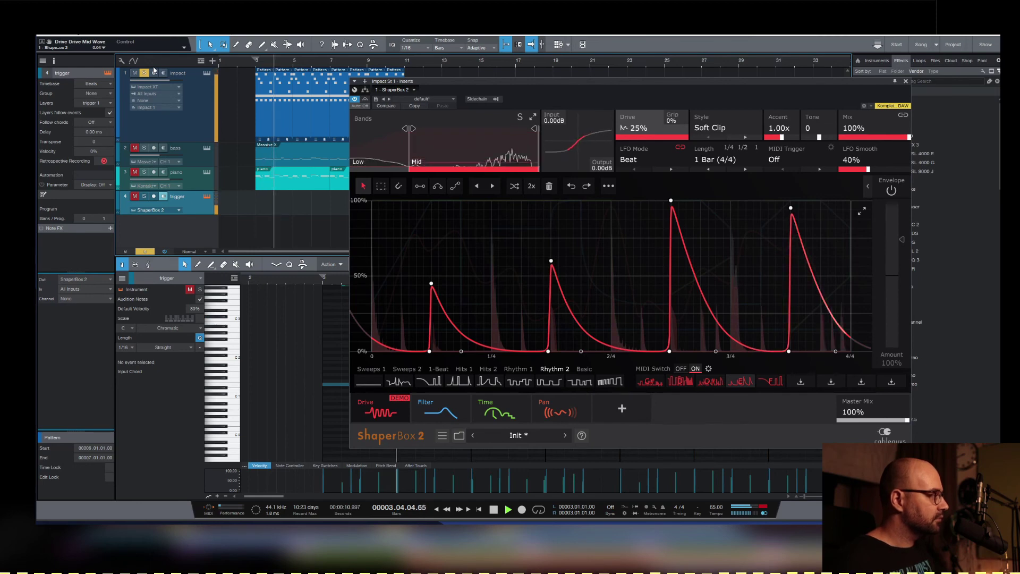
{"action": "left_click", "coordinate": [134, 196]}
{"action": "left_click", "coordinate": [144, 196]}
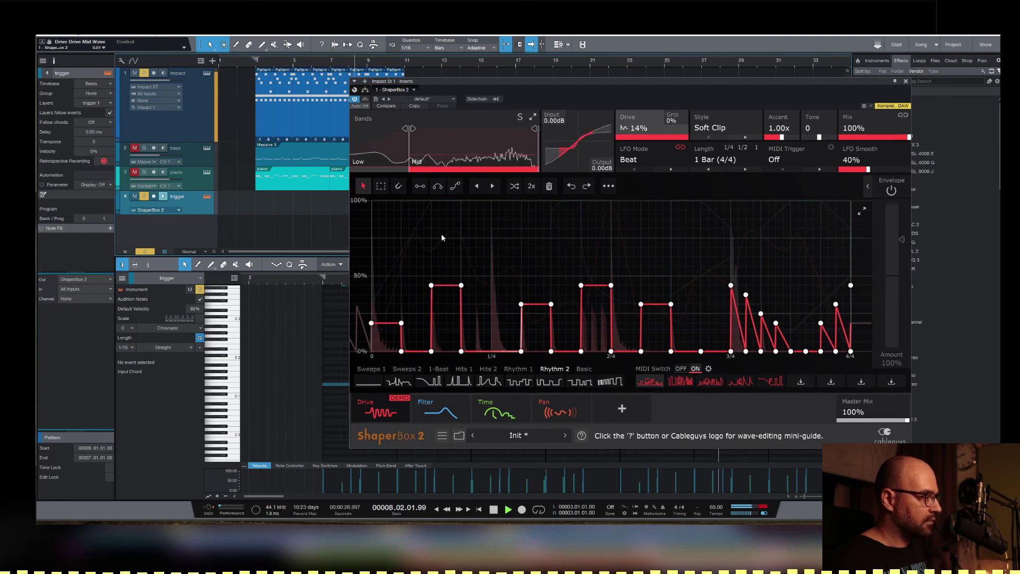
{"action": "key", "text": "space"}
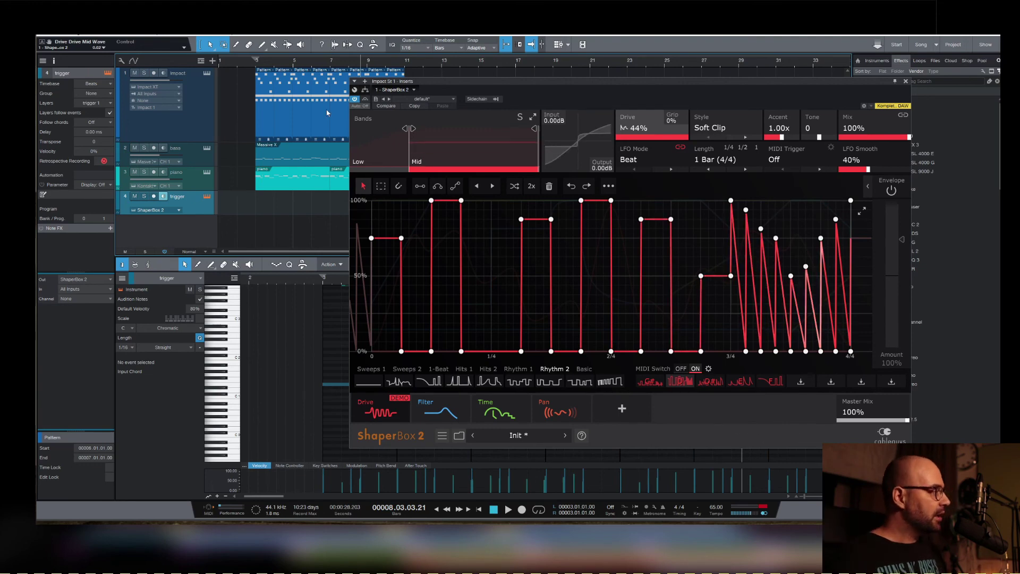
Return the playback position to bar 3 and show the shapers that can be added to the drums' ShaperBox 2
{"action": "left_click", "coordinate": [255, 68]}
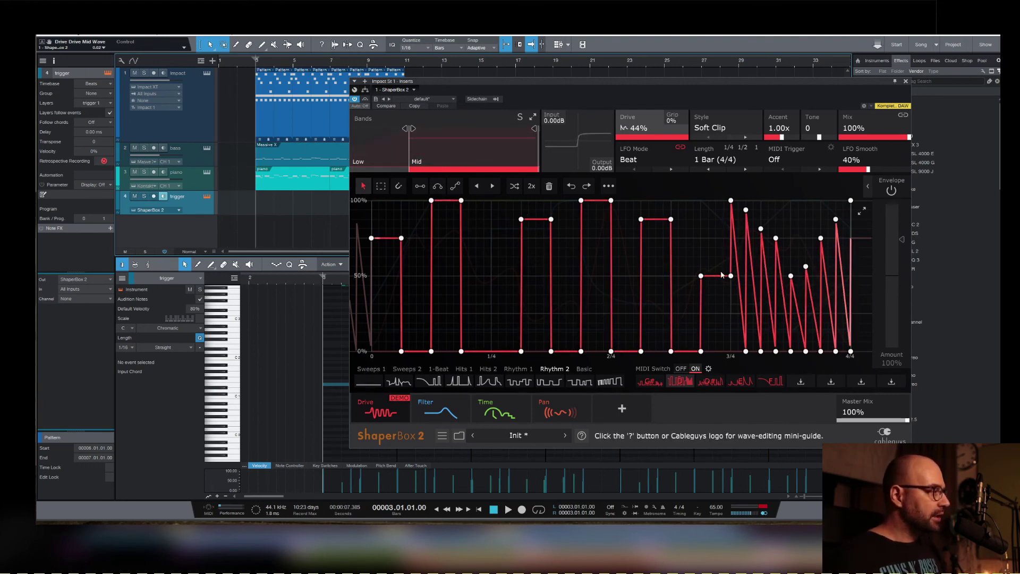
{"action": "left_click", "coordinate": [622, 408]}
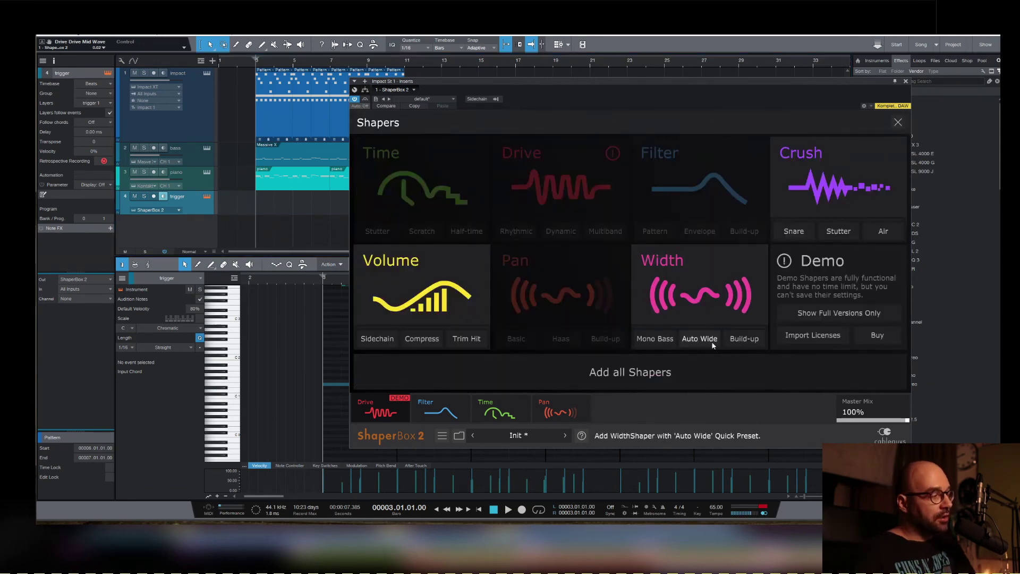